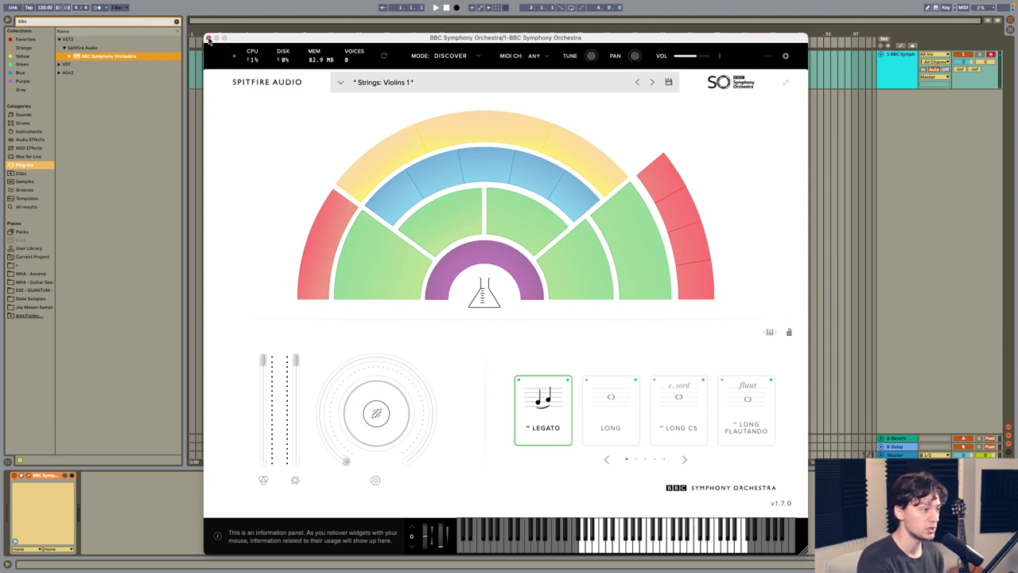
Close the BBC Symphony Orchestra window and reopen it, now showing the Piano: Piano preset
click(209, 39)
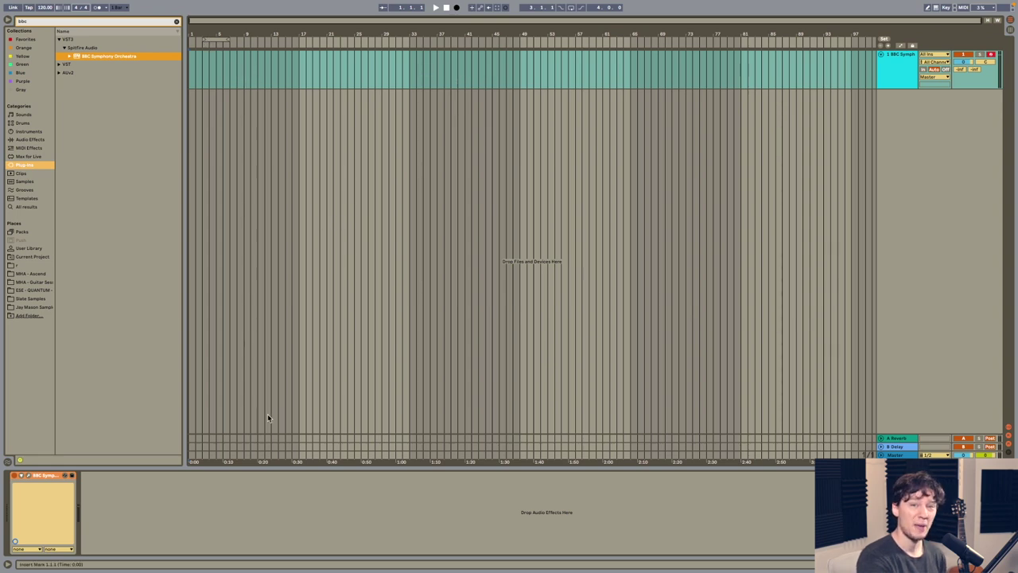
click(29, 475)
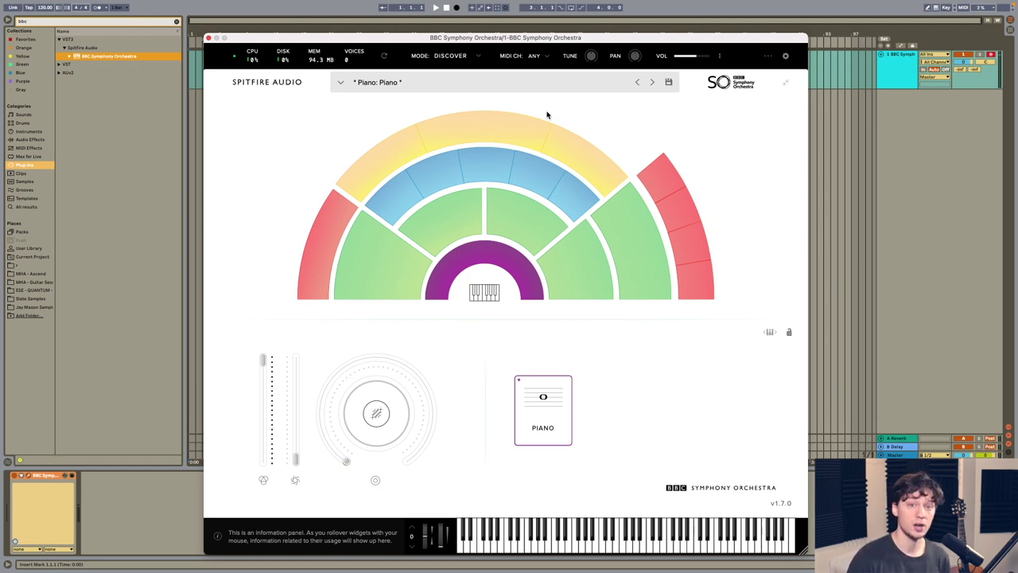
click(398, 85)
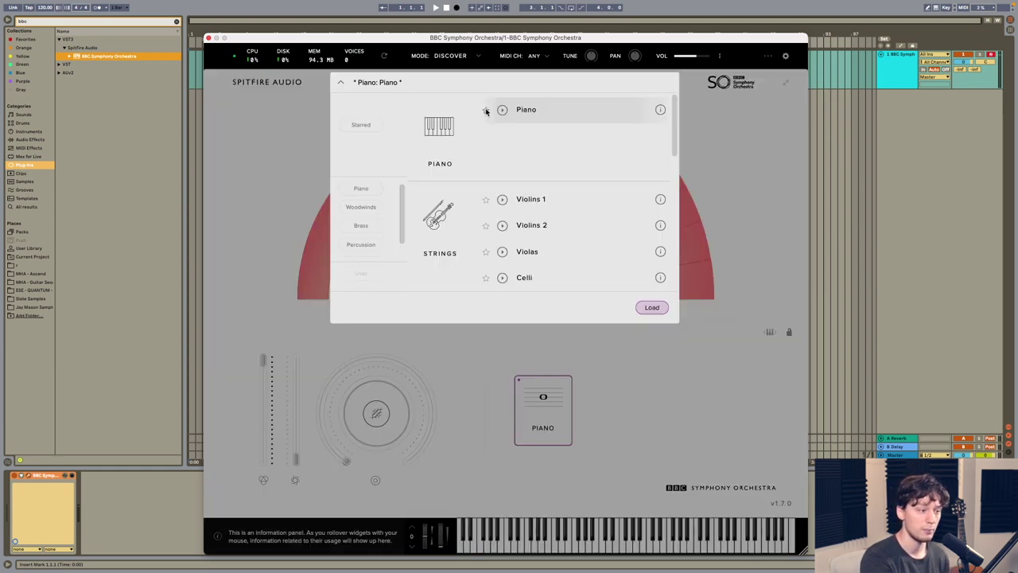
scroll(540, 150, down, 1)
scroll(540, 150, down, 12)
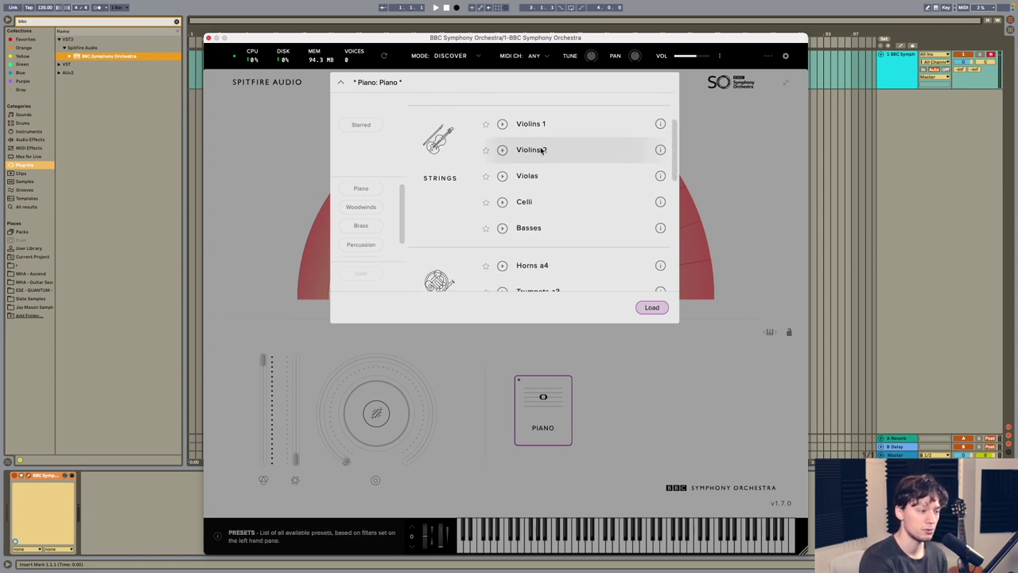
scroll(540, 151, up, 13)
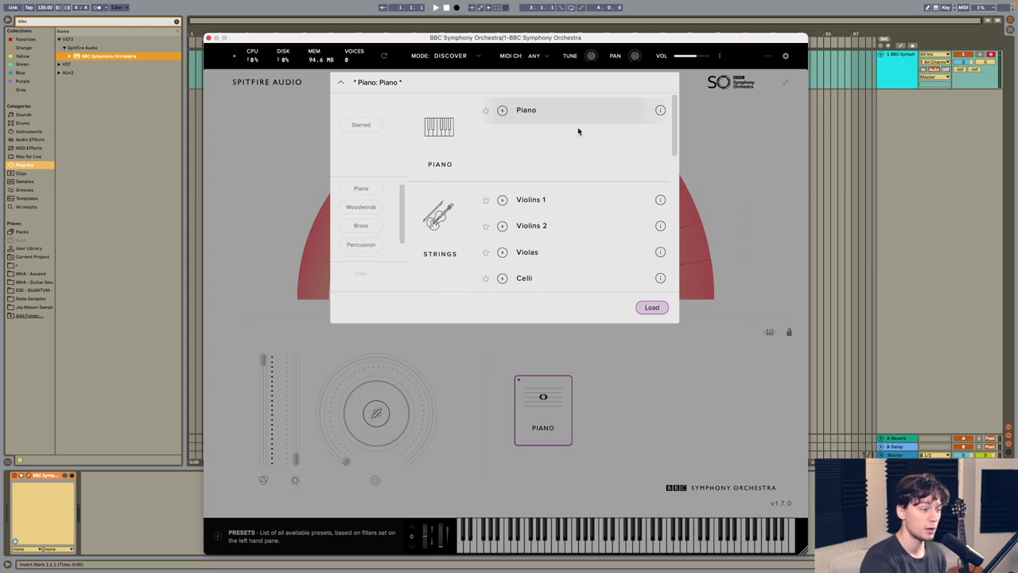
scroll(566, 125, down, 2)
scroll(564, 185, down, 2)
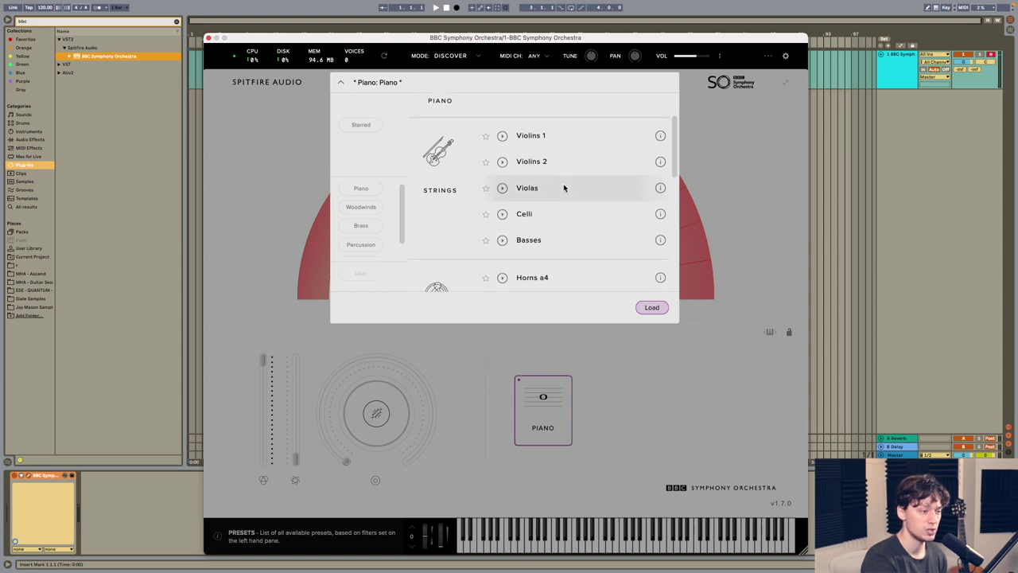
scroll(573, 169, down, 5)
scroll(573, 173, down, 2)
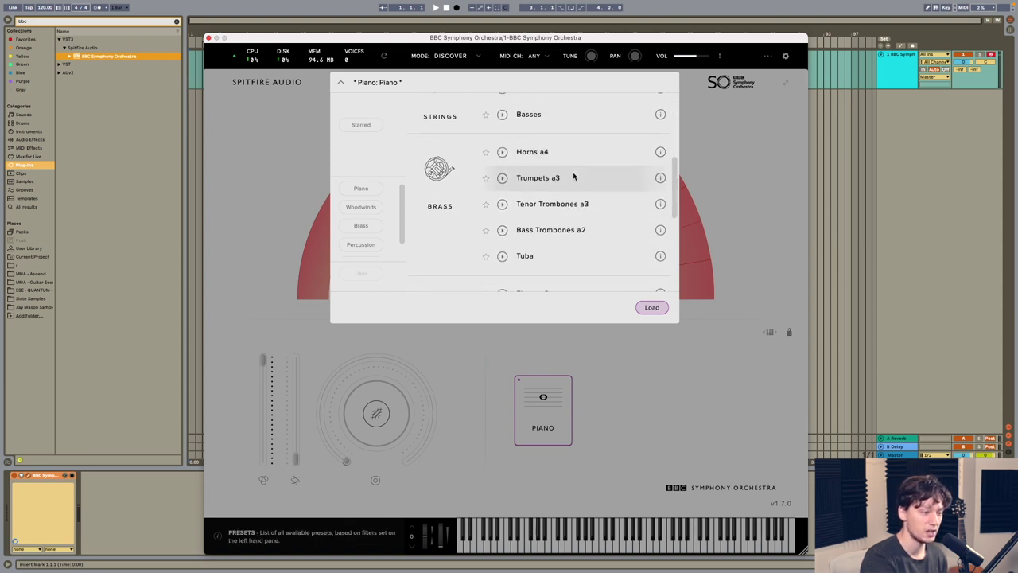
scroll(570, 211, down, 4)
scroll(570, 215, down, 5)
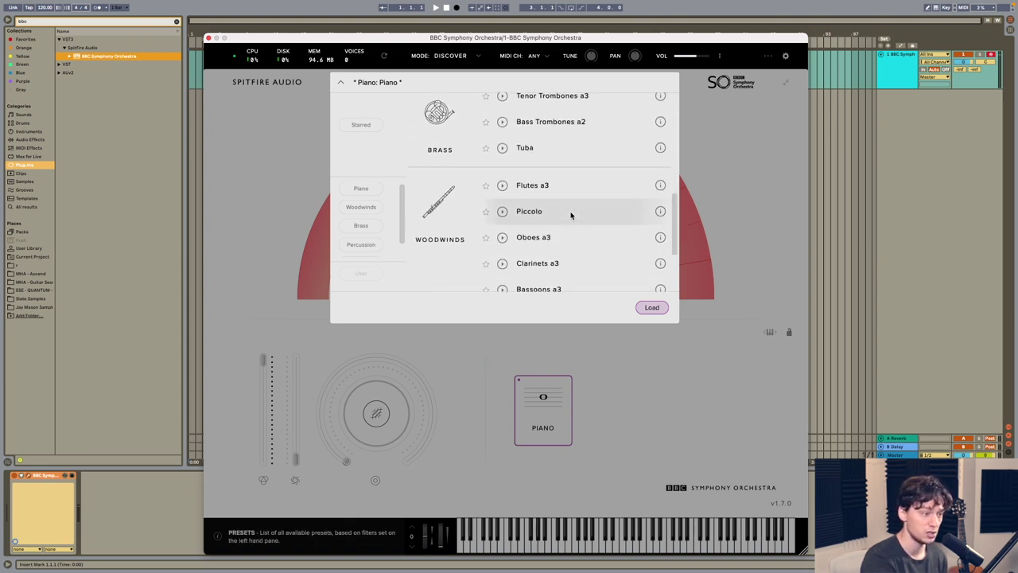
scroll(562, 202, down, 4)
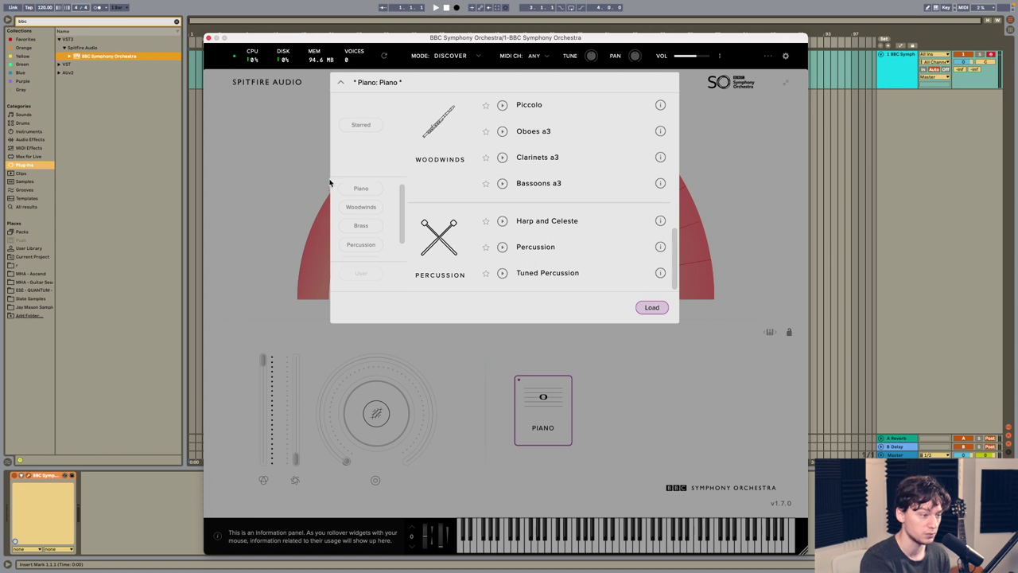
click(303, 179)
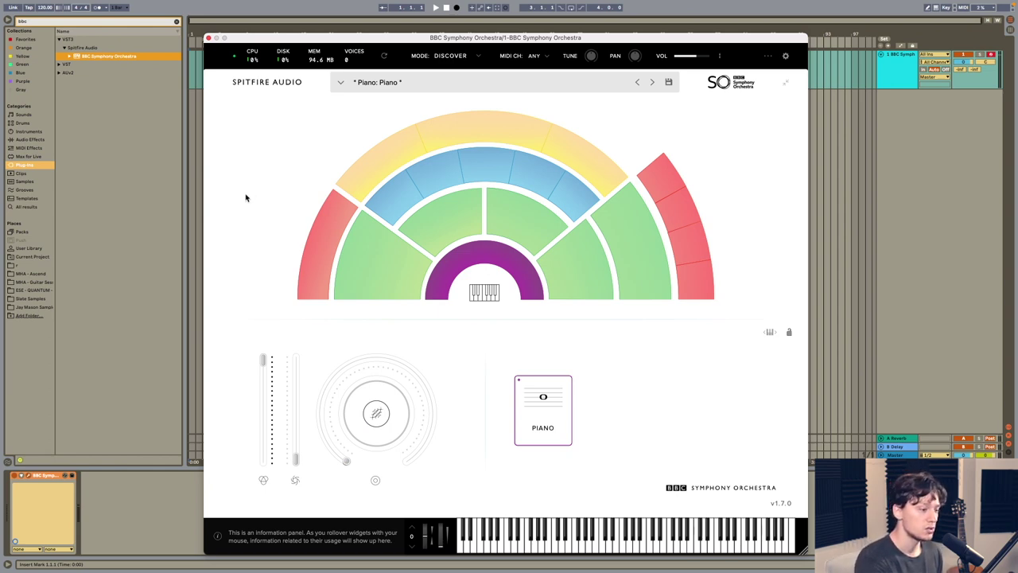
mouse_move(473, 262)
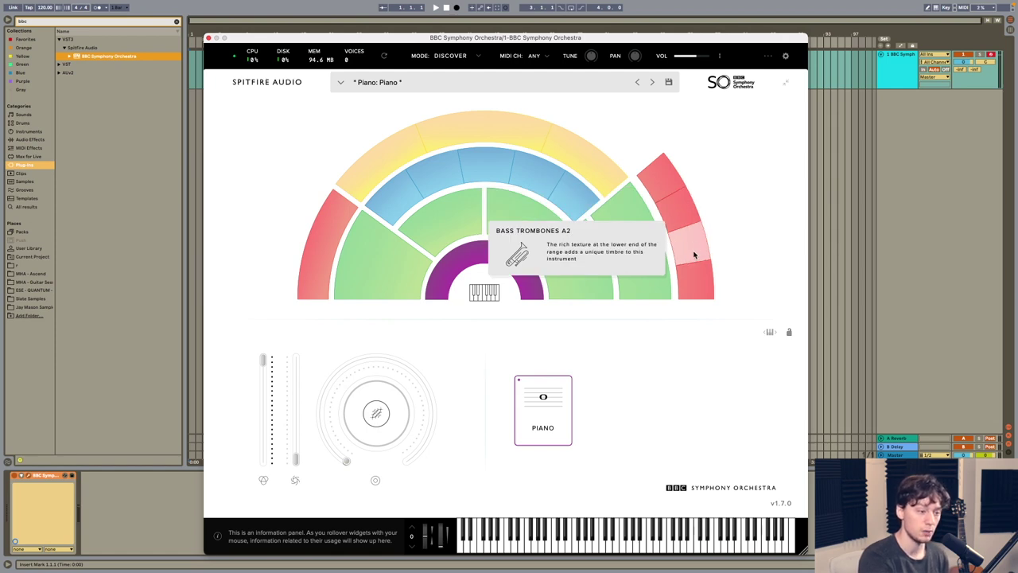
mouse_move(595, 154)
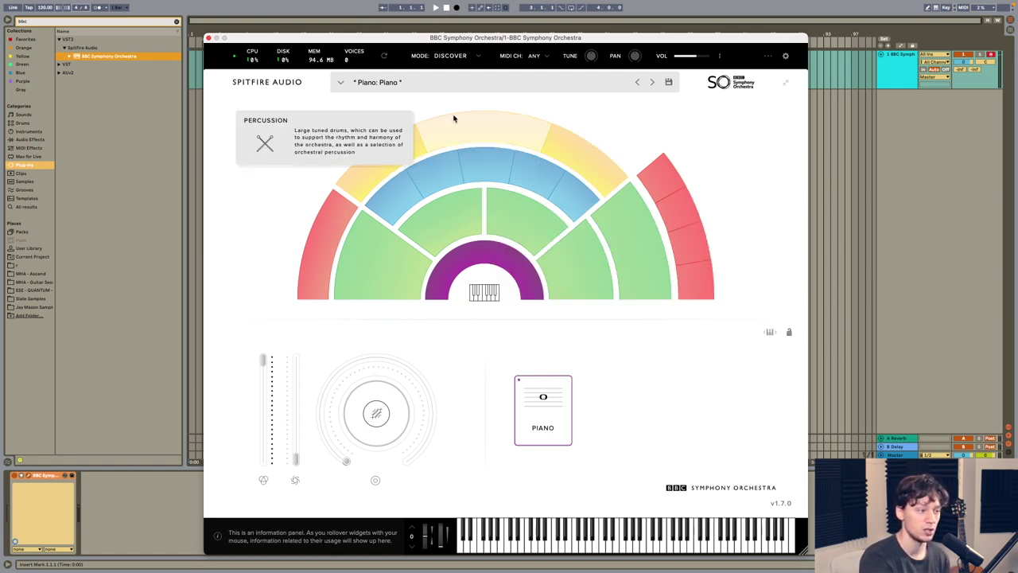
mouse_move(393, 162)
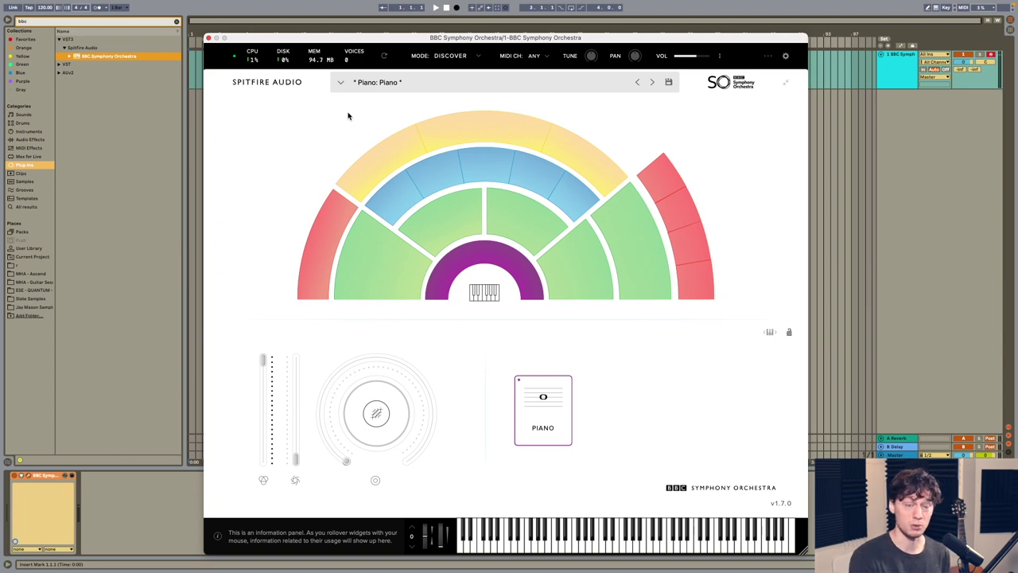
Load the Woodwinds: Oboes a3 preset from the BBC Symphony Orchestra preset list
click(430, 81)
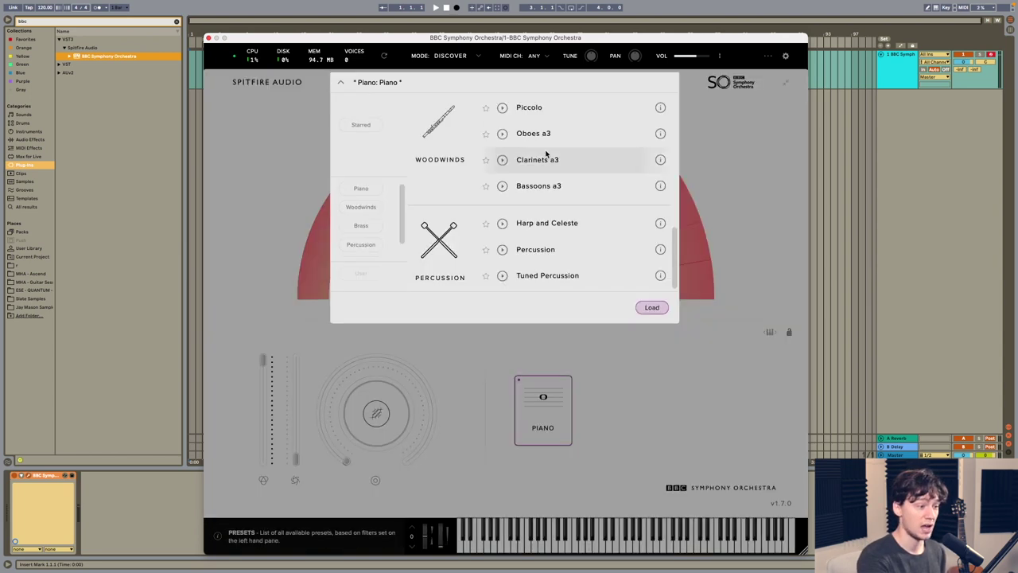
scroll(556, 155, up, 4)
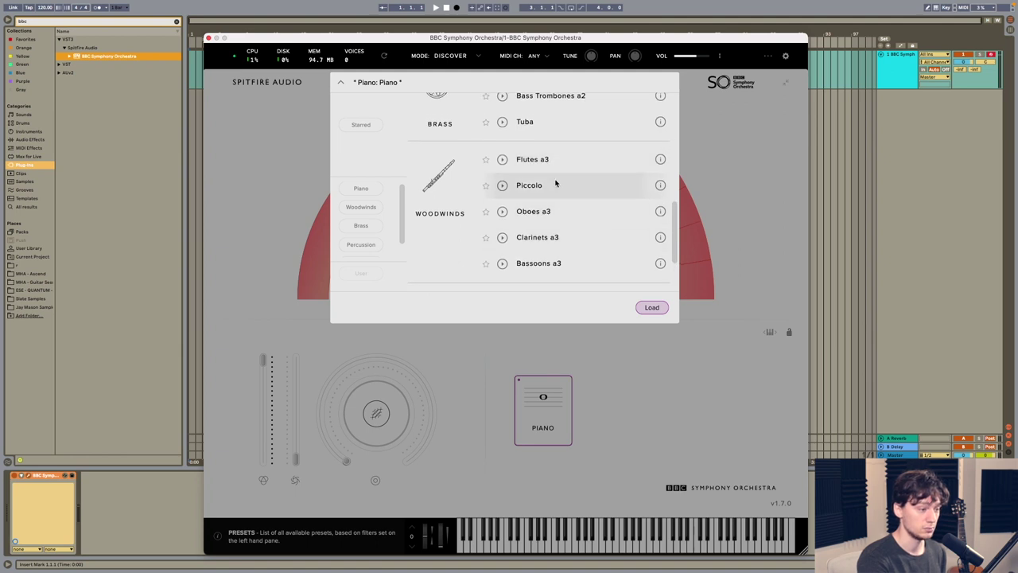
double_click(560, 213)
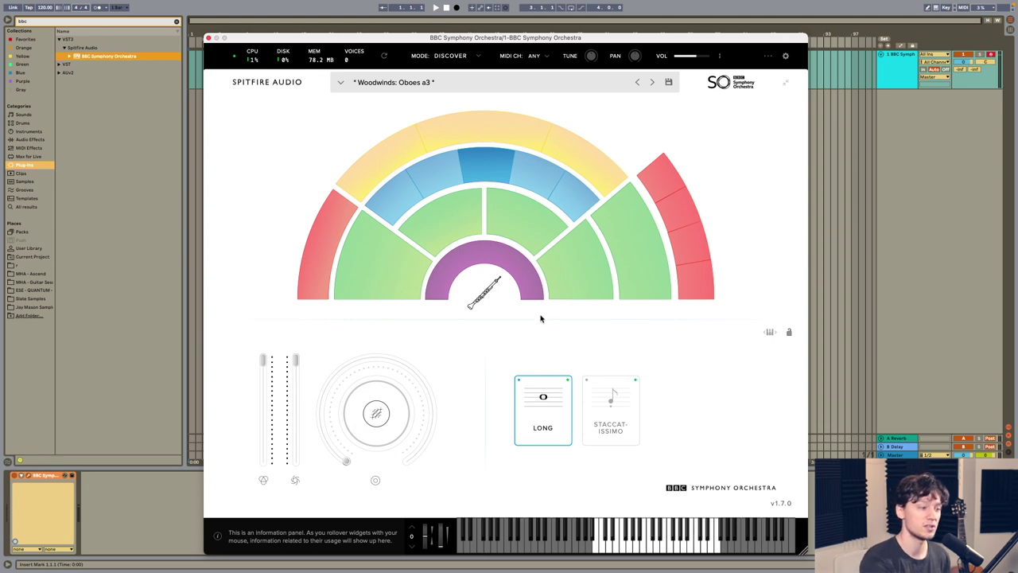
Load Tuned Percussion on the Glockenspiel articulation, then load the Strings: Violas section
click(594, 157)
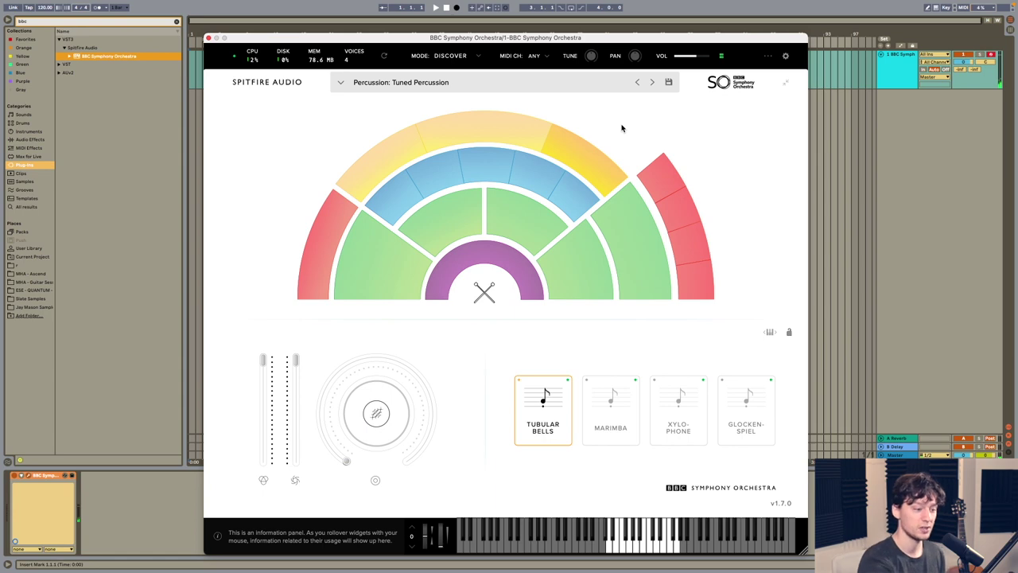
click(746, 413)
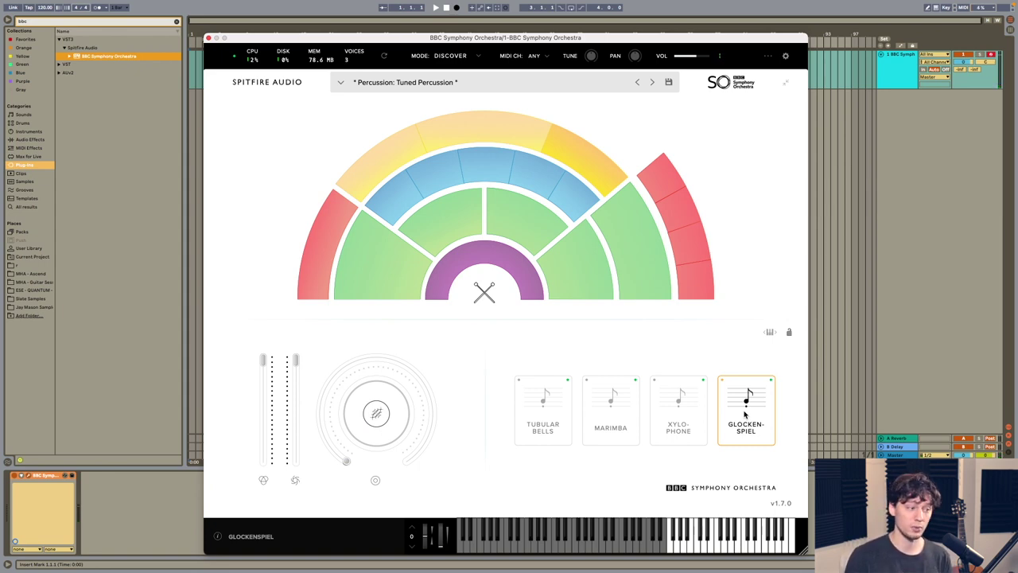
click(522, 237)
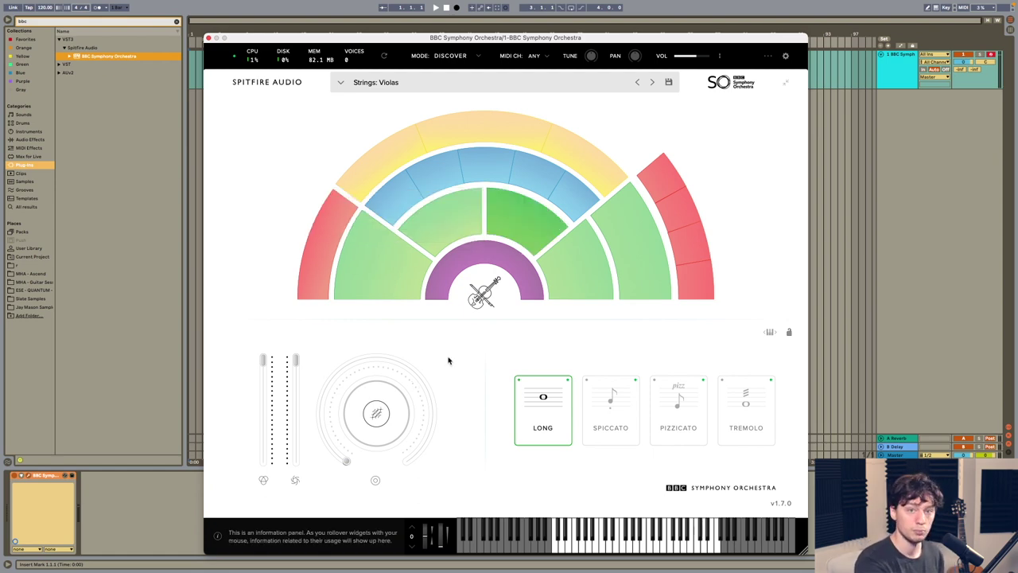
Lower the violas' Expression level from 100% to 77%, then down to 0%
mouse_move(370, 379)
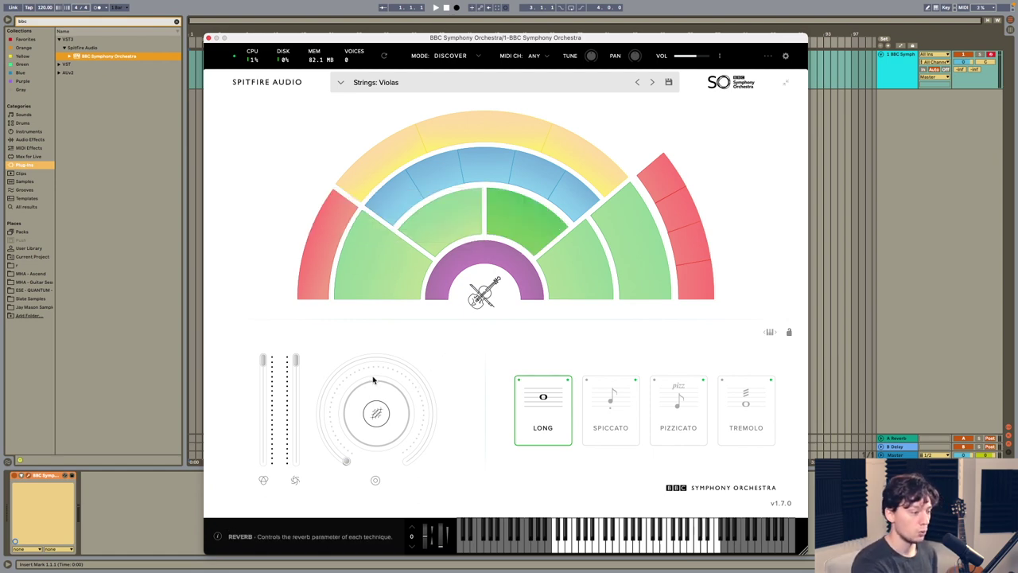
mouse_move(265, 368)
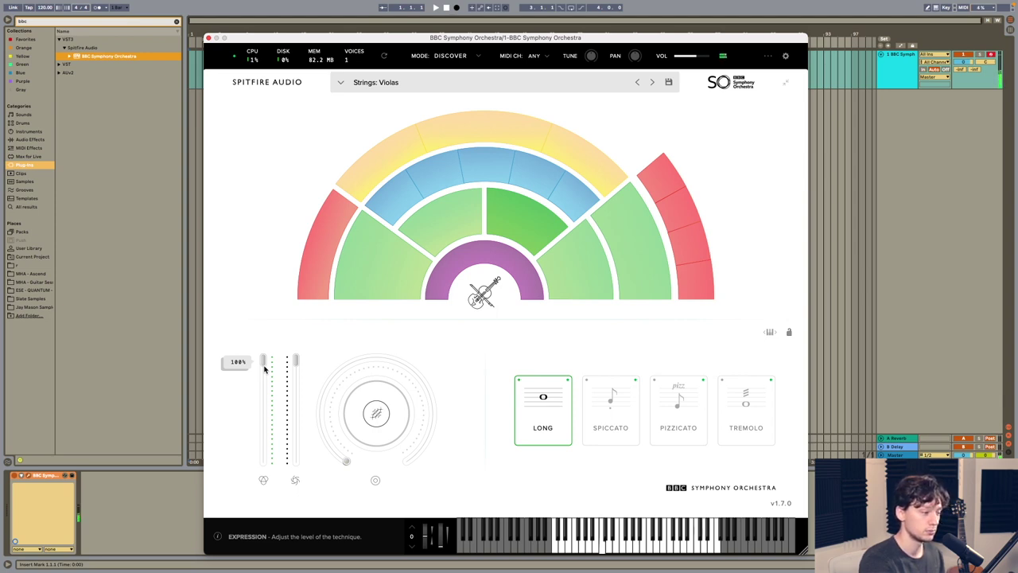
mouse_move(265, 368)
mouse_down()
mouse_move(263, 470)
mouse_move(268, 352)
mouse_up()
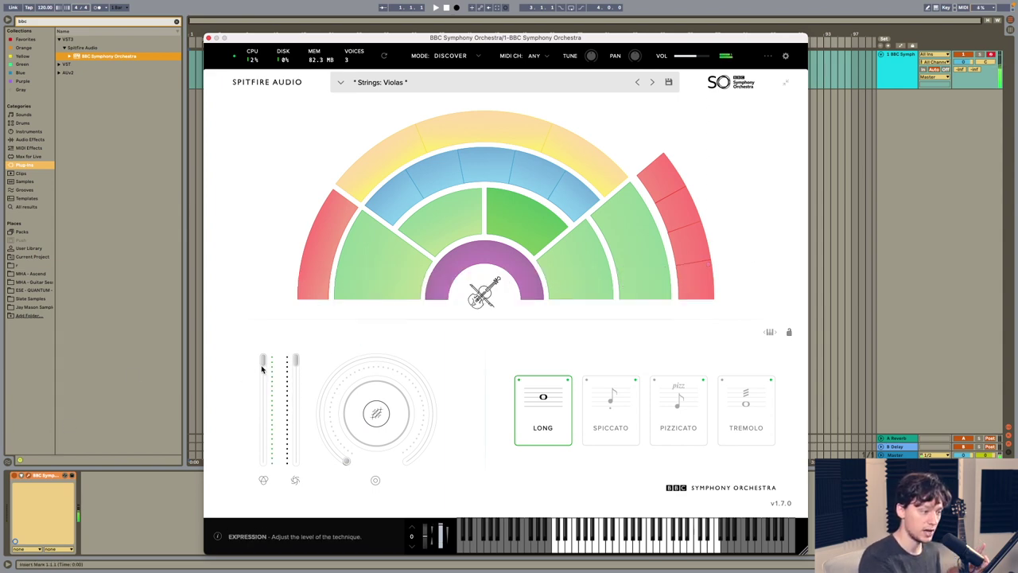
drag(262, 368, 260, 332)
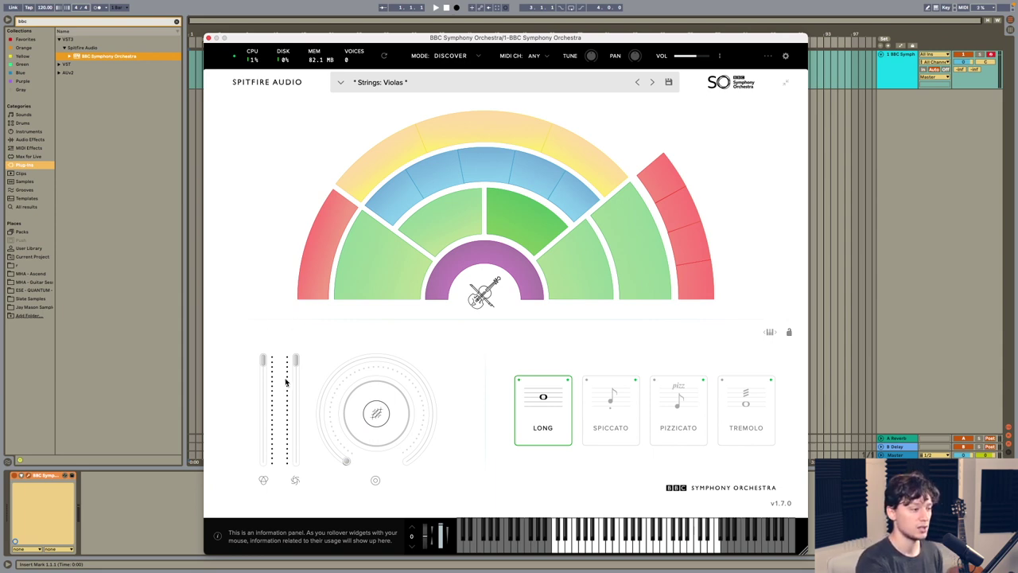
Load Brass: Horns a4 on Staccatissimo, then load the Strings: Violins 1 patch
click(306, 220)
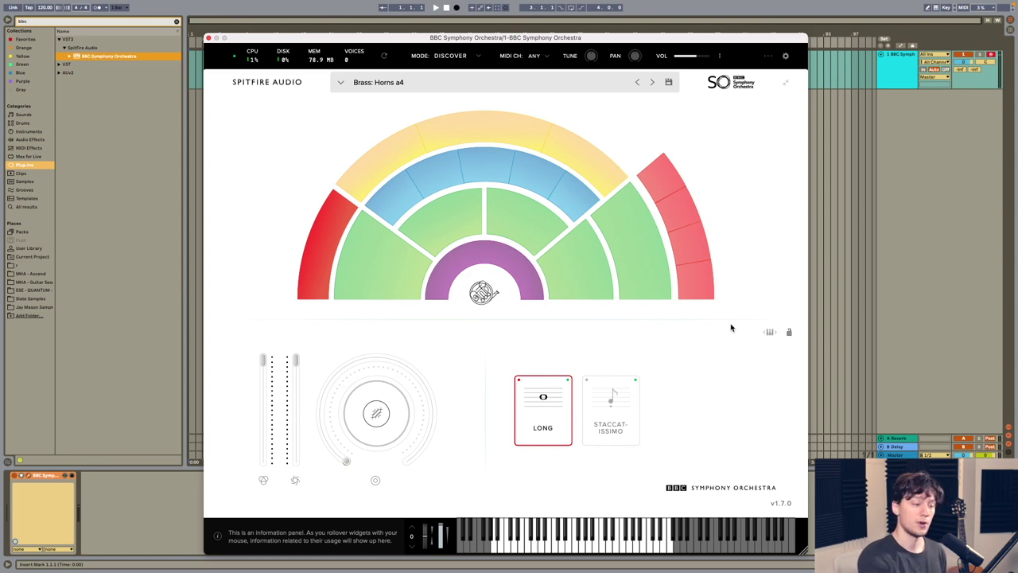
click(630, 430)
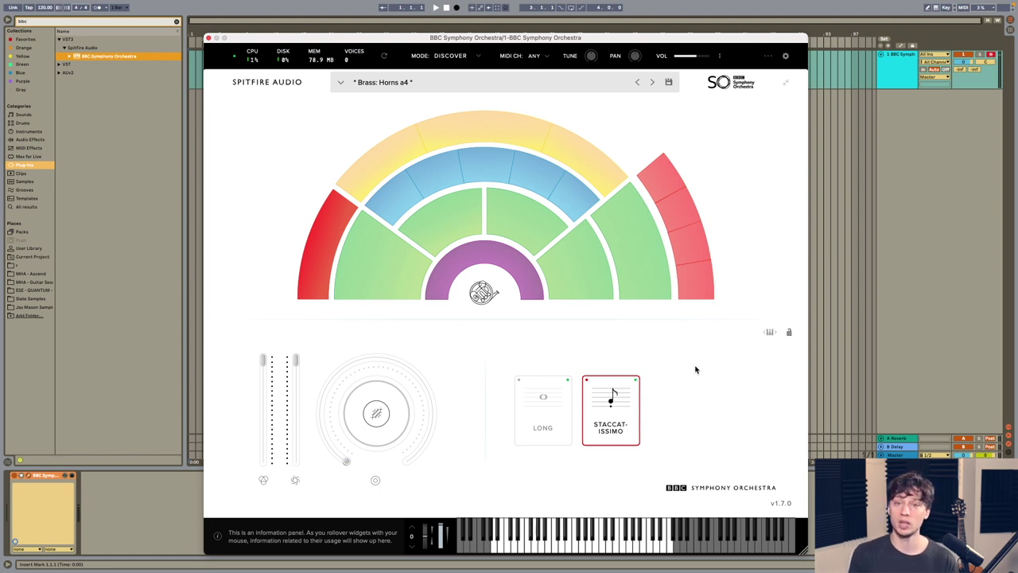
click(389, 268)
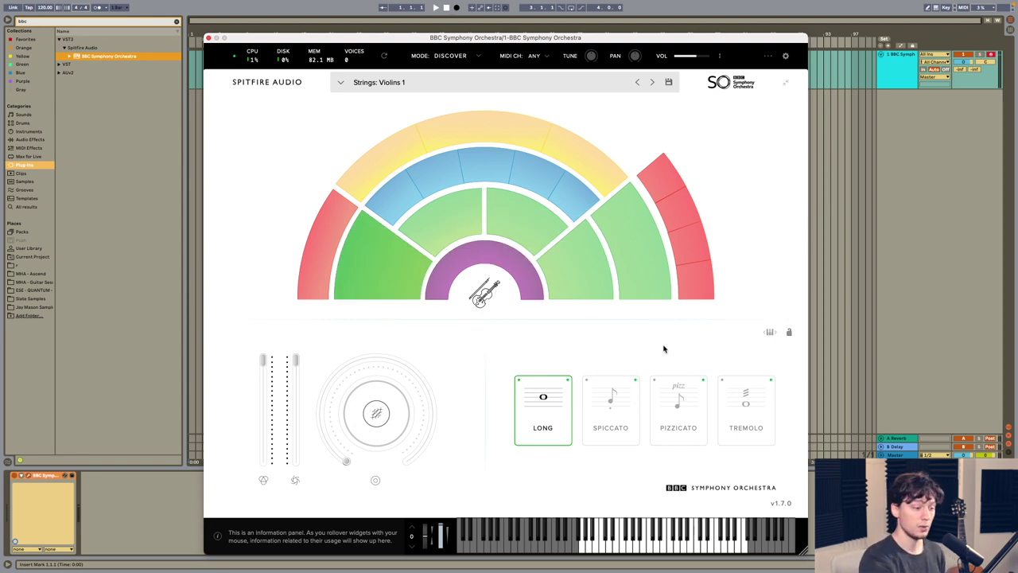
Cycle Violins 1 through Spiccato, Long, Spiccato and Pizzicato, then load the Strings: Celli patch
click(610, 410)
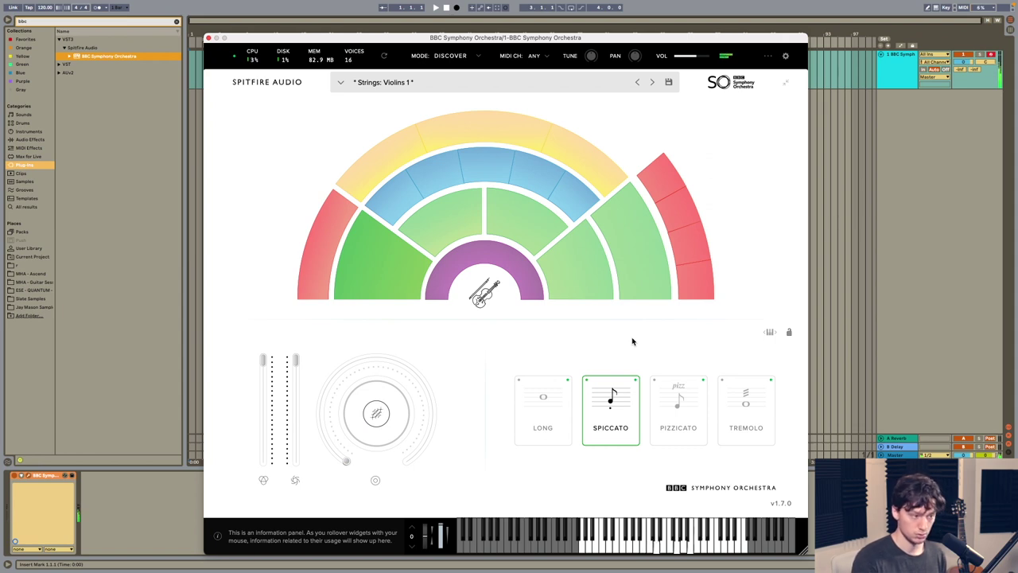
click(552, 407)
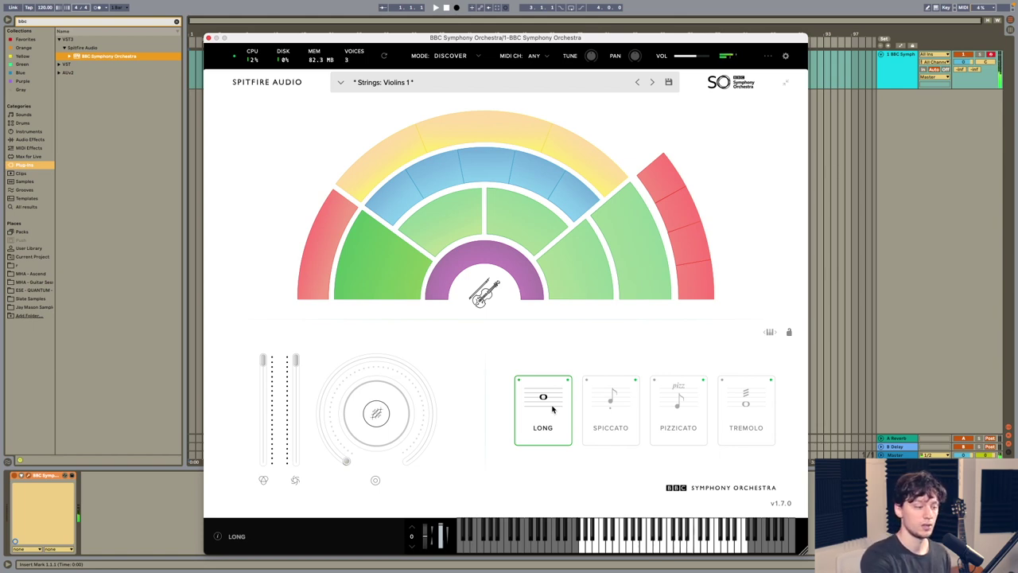
click(611, 409)
click(695, 412)
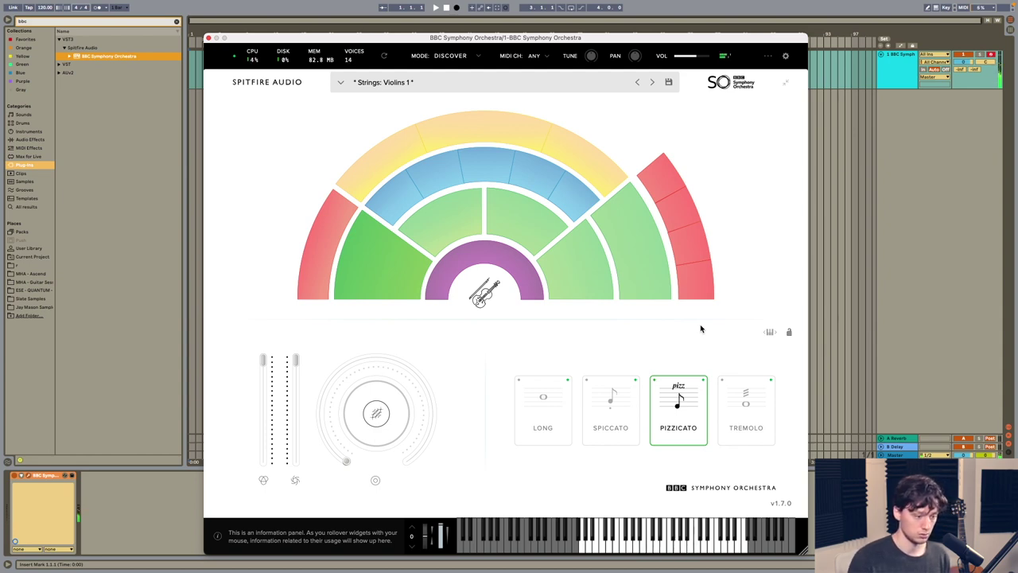
click(587, 283)
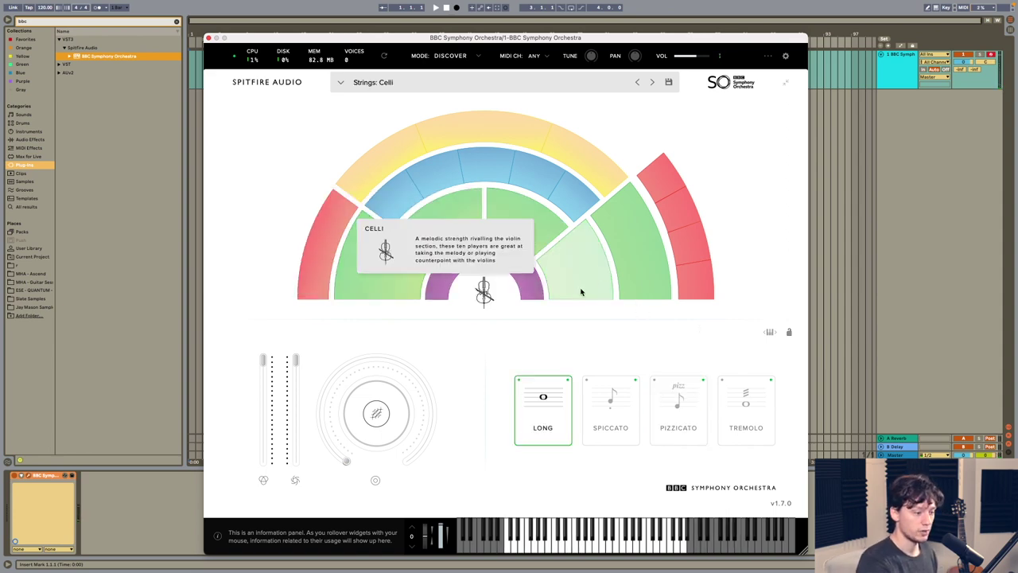
Switch the celli to Pizzicato, then reload Strings: Violins 1 on the Tremolo articulation
click(678, 407)
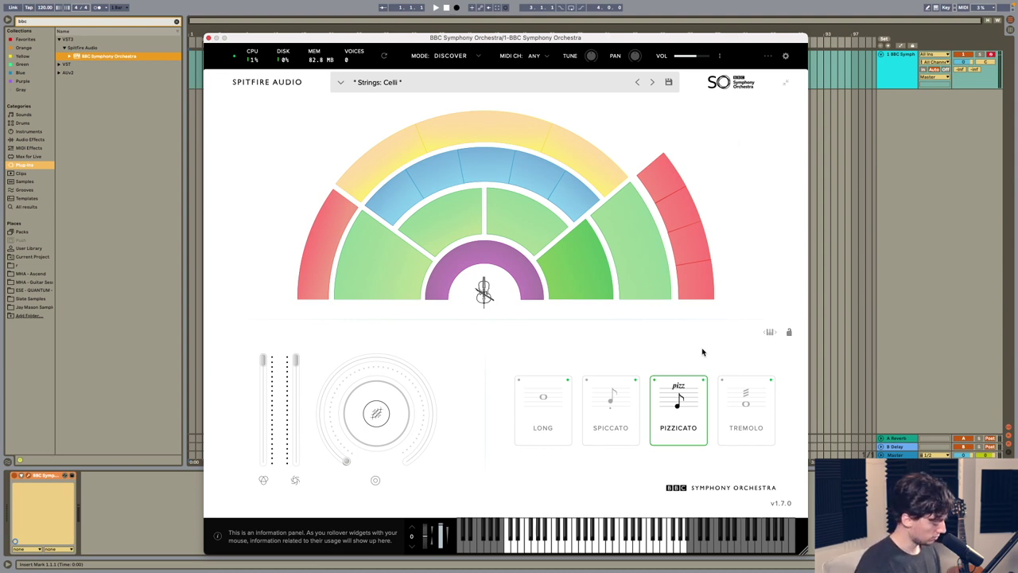
mouse_move(546, 150)
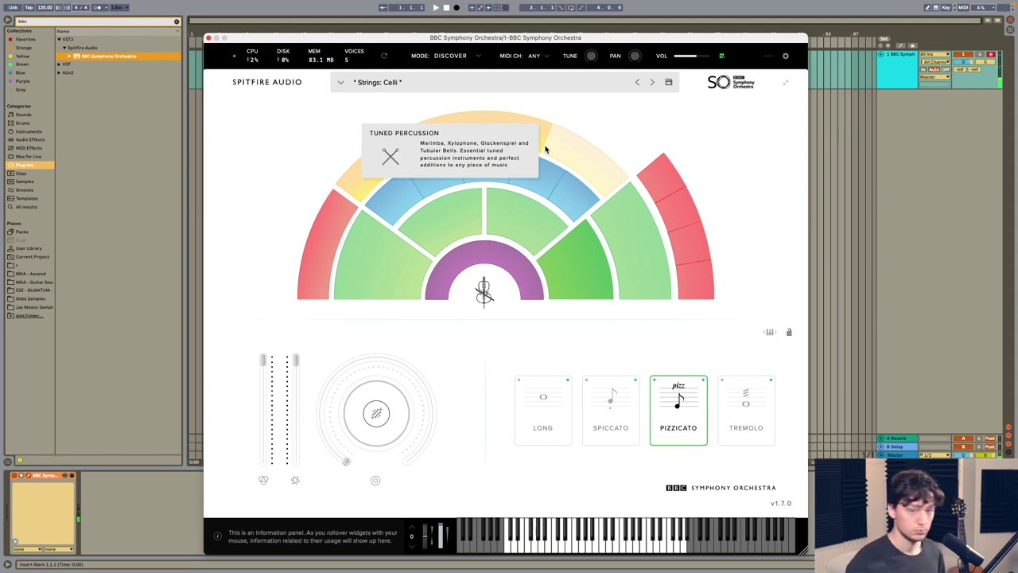
click(378, 280)
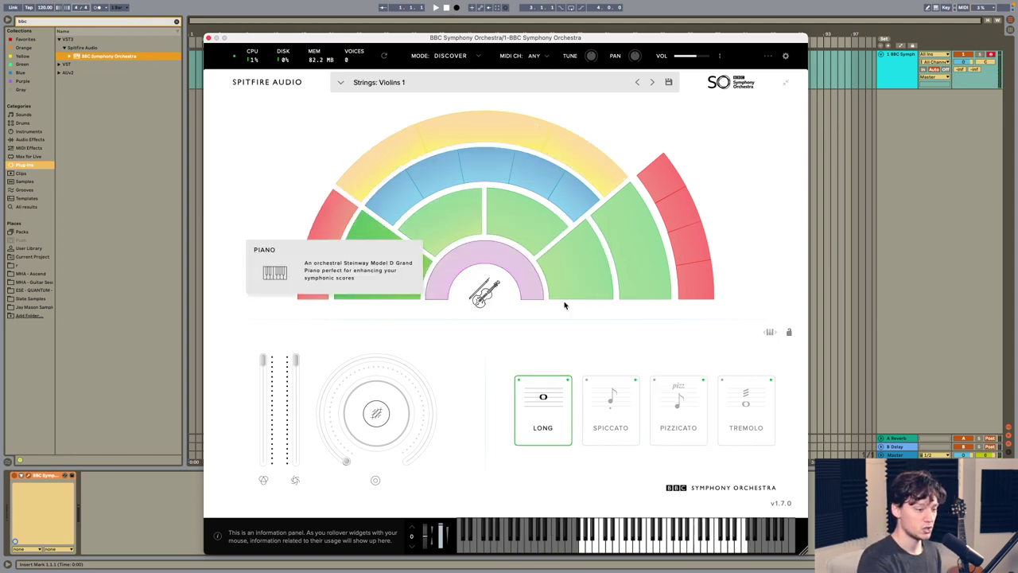
click(757, 407)
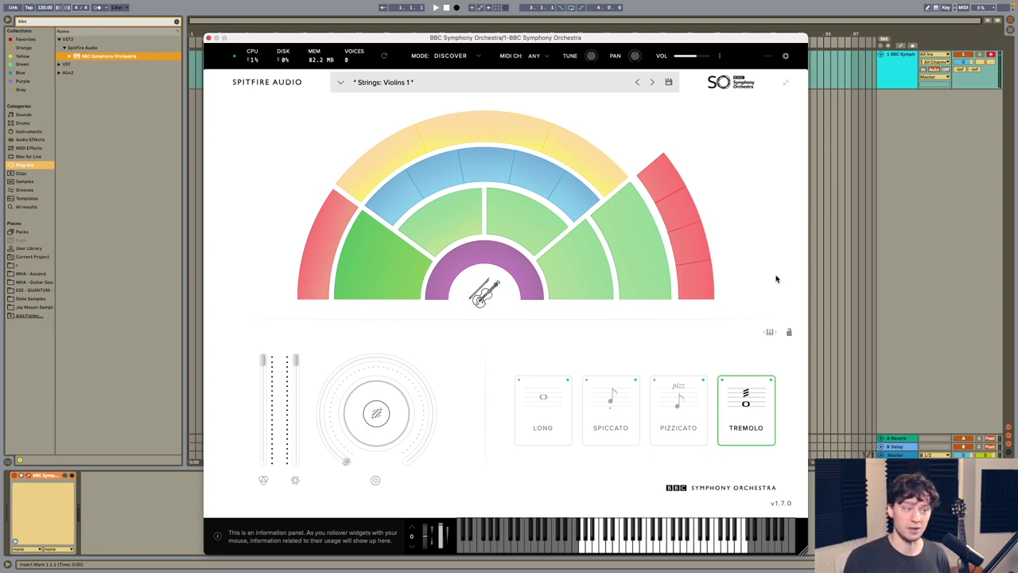
mouse_move(689, 258)
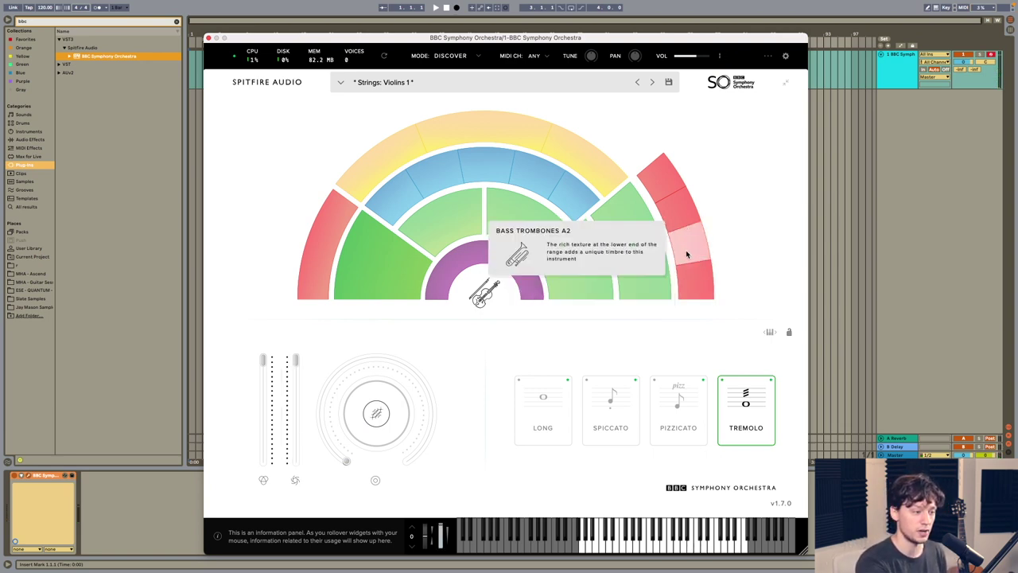
Audition the woodwinds: Piccolo, Flutes a3, Oboes, Clarinets and Bassoons a3
mouse_move(430, 186)
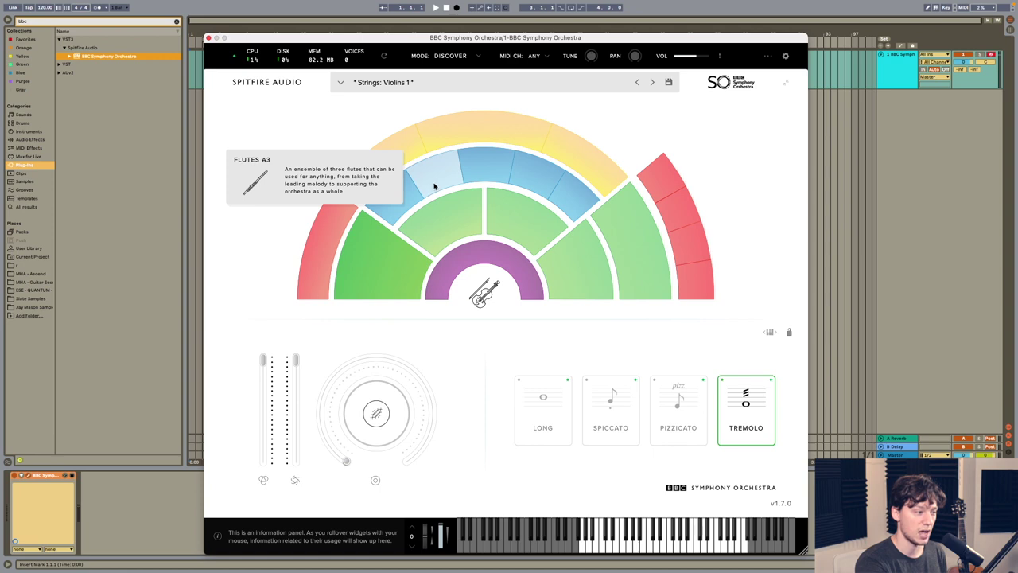
click(384, 194)
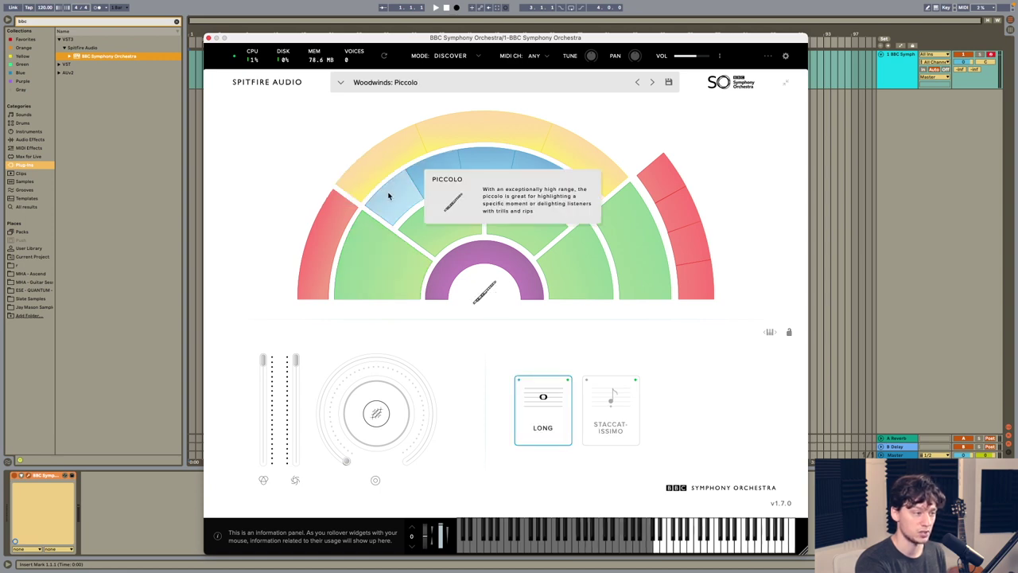
click(445, 182)
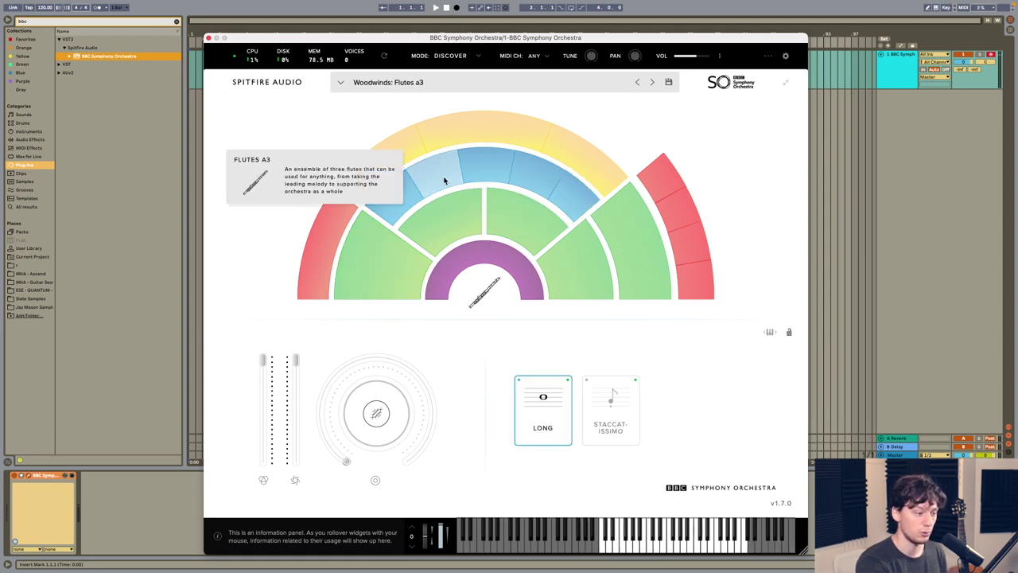
click(489, 167)
click(533, 177)
click(580, 199)
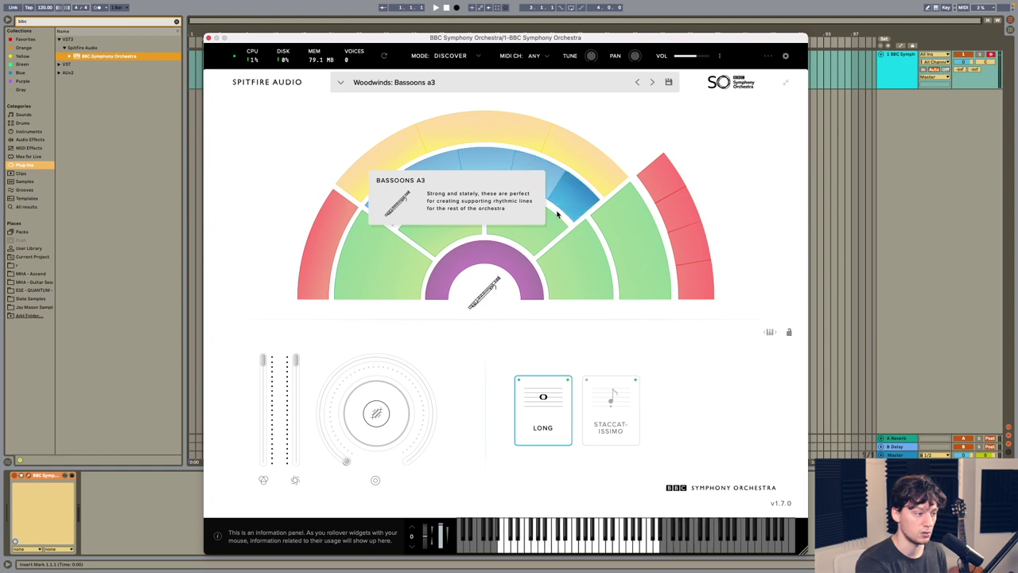
Audition the brass: Horns a4, Trumpets a3, Tenor Trombones, Bass Trombones and Tuba
click(332, 229)
click(668, 185)
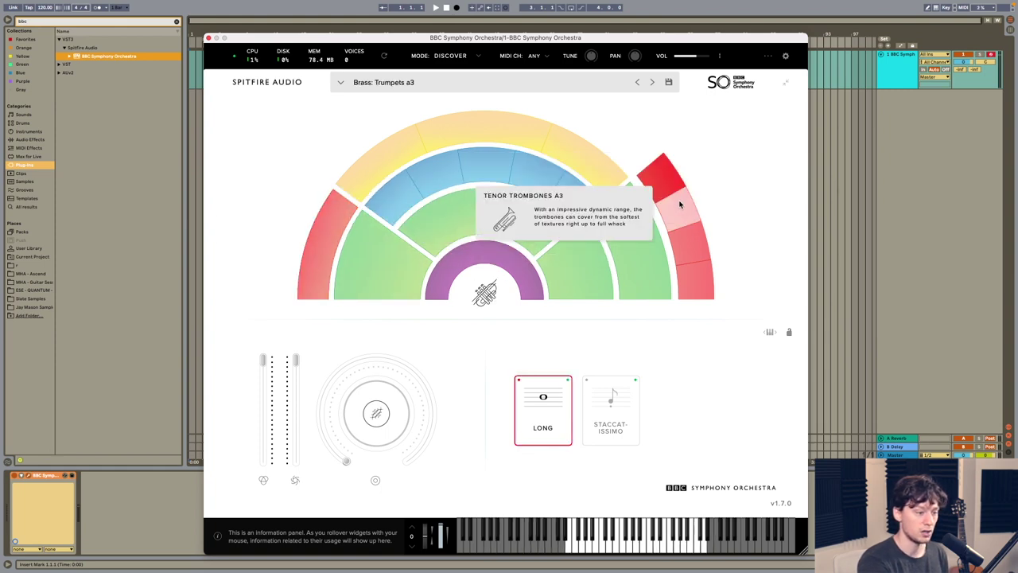
click(676, 209)
click(689, 241)
click(697, 280)
Audition the strings: Basses, Celli, Violas, Violins 1, Violins 2, then back down to Basses
click(650, 293)
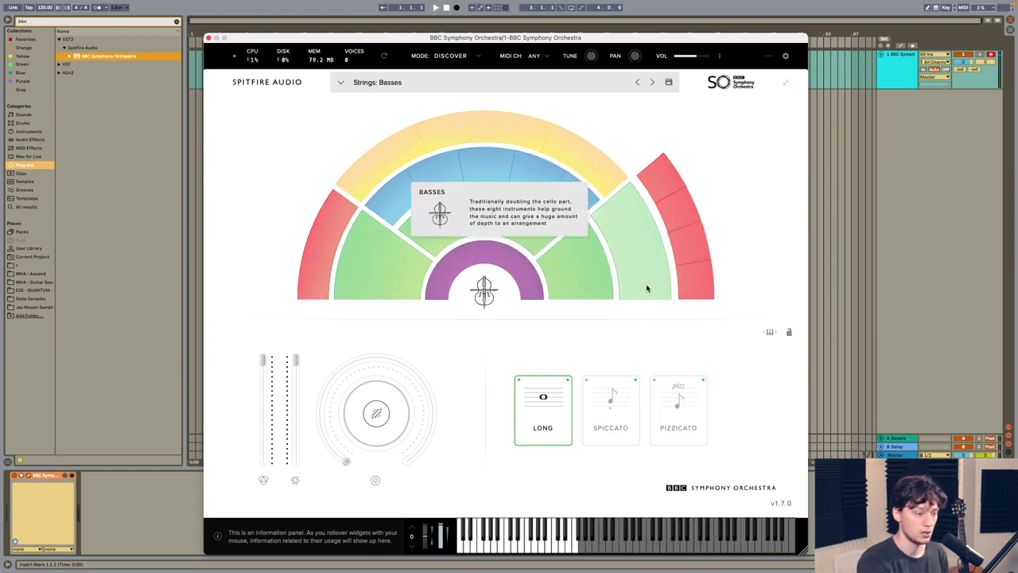
click(569, 265)
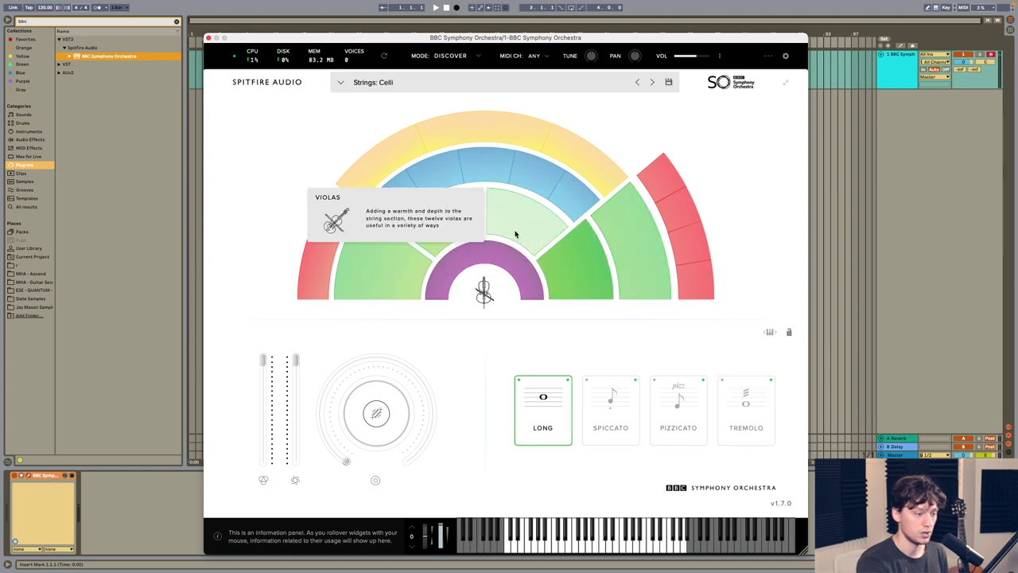
click(518, 223)
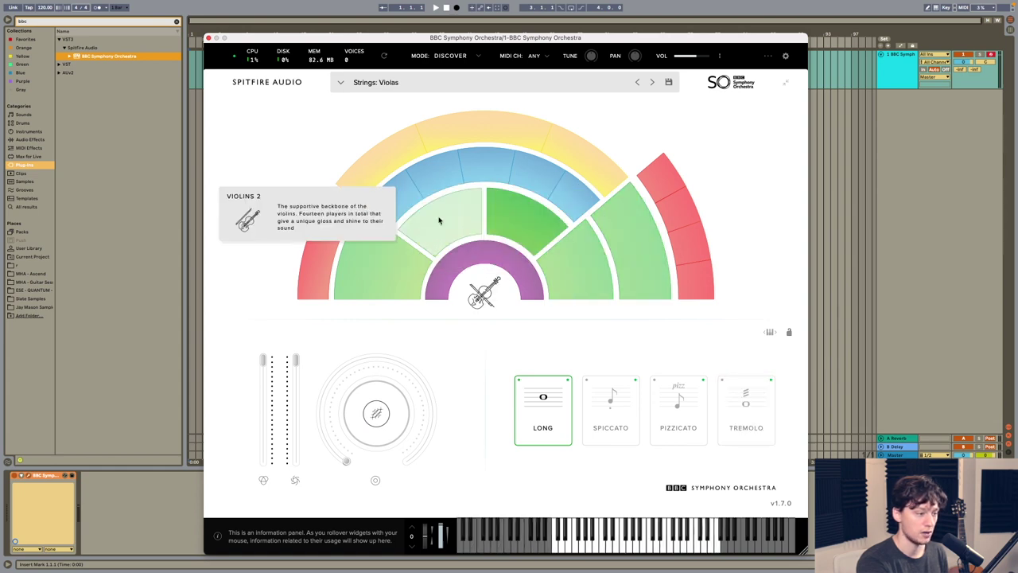
click(384, 268)
click(458, 208)
click(518, 219)
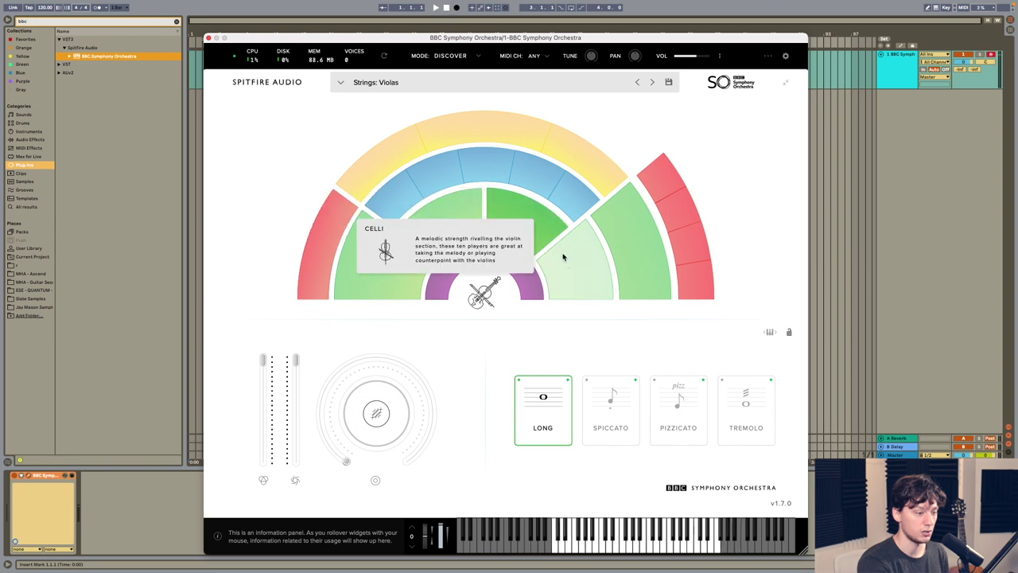
click(569, 266)
click(644, 262)
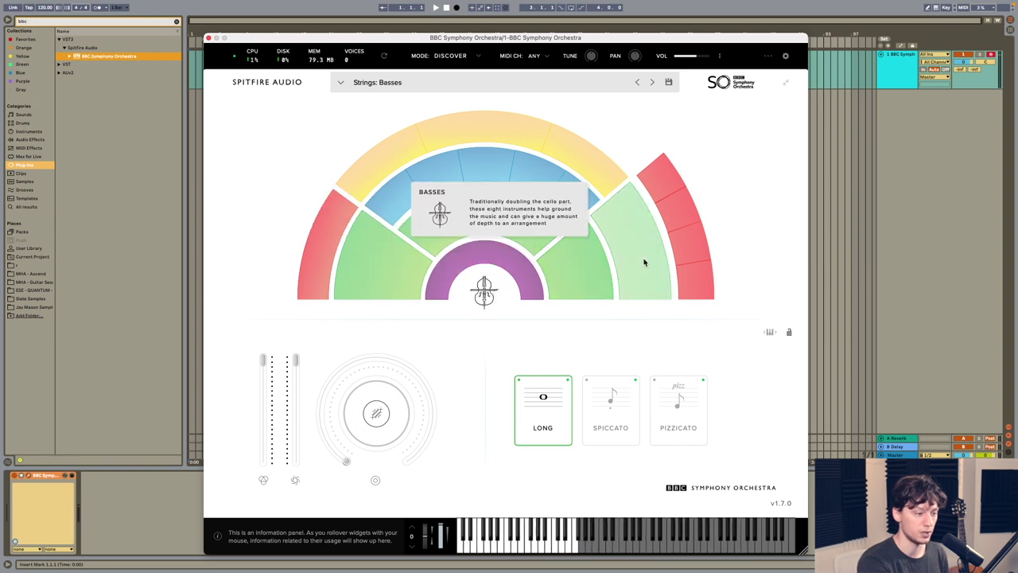
Load Piano, then Percussion: Harp and Celeste on the Celeste articulation, and close the window
click(512, 271)
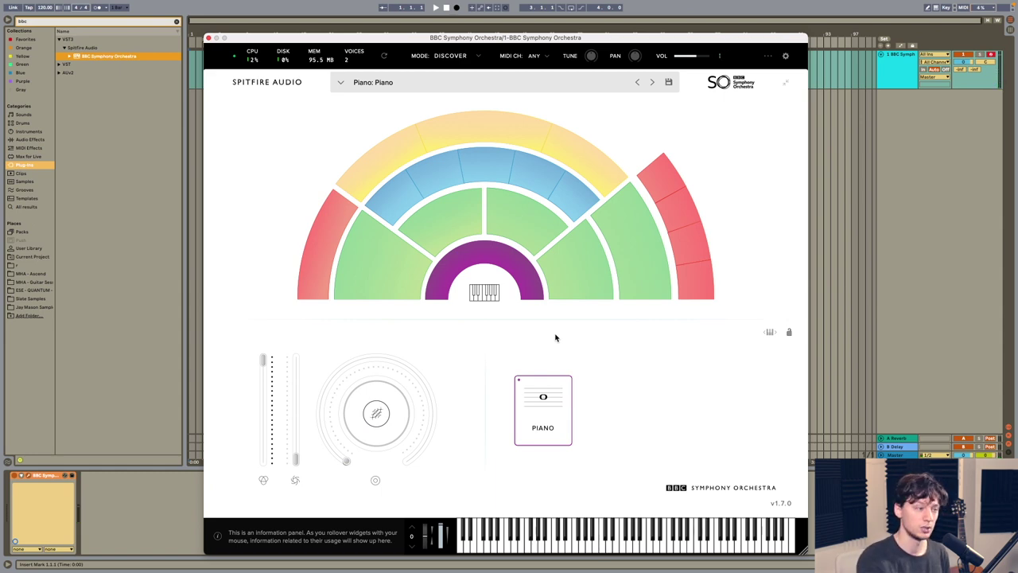
click(389, 169)
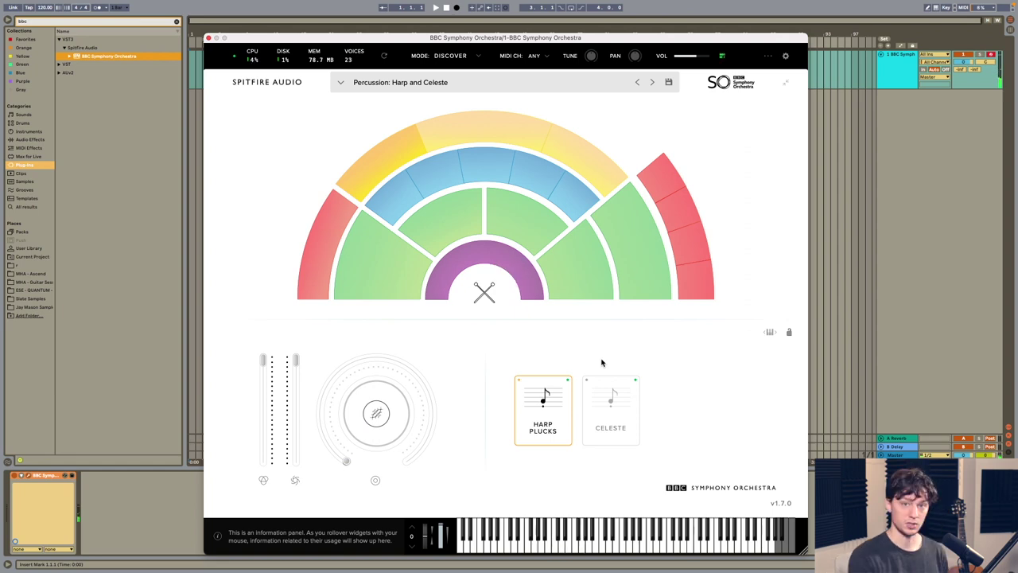
click(628, 378)
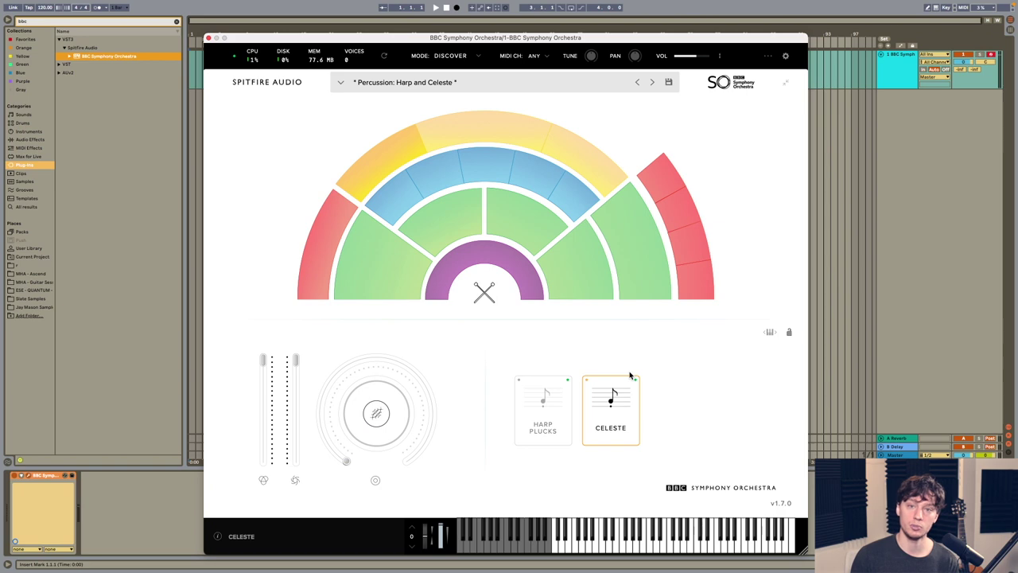
click(208, 37)
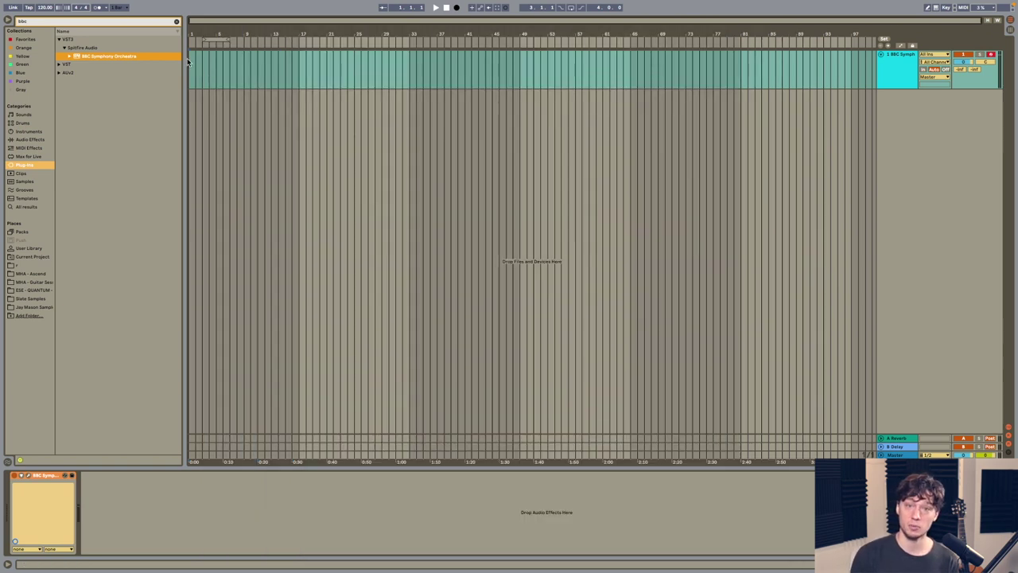
Search 'labs' and load LABS onto the track, then replace it with BBC Symphony Orchestra via 'bbc'
click(31, 23)
text(labs)
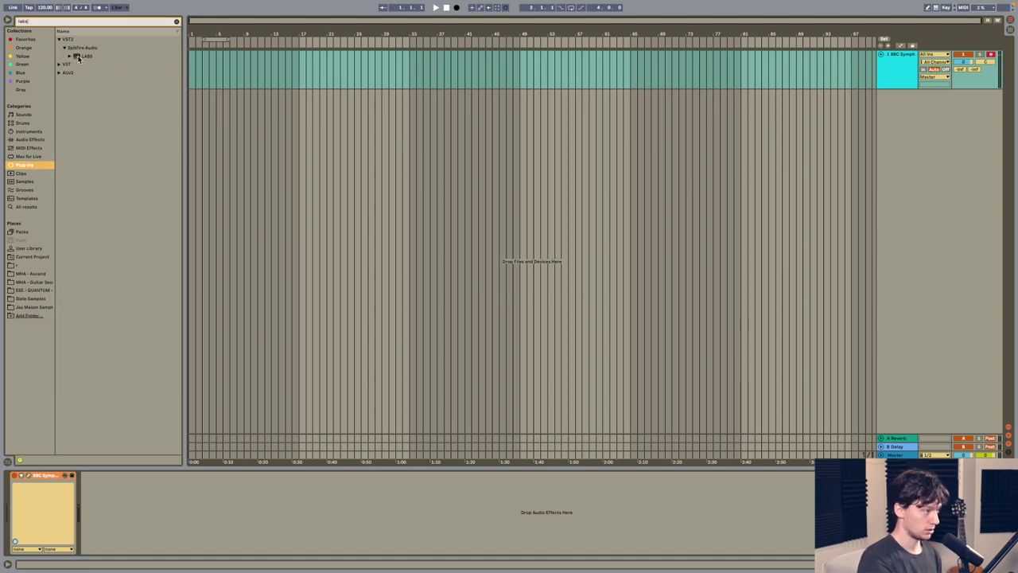
drag(79, 56, 236, 68)
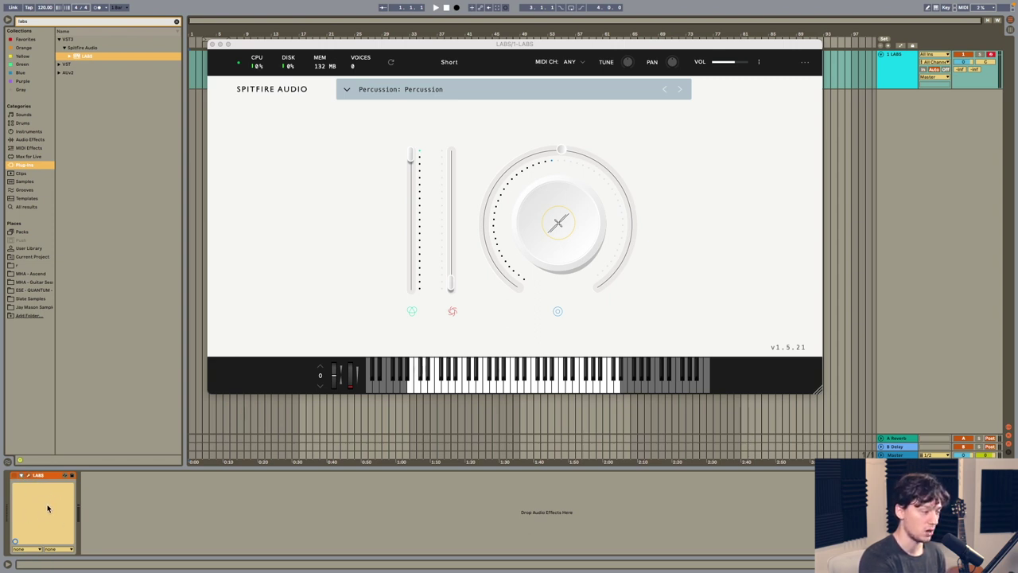
click(41, 22)
text(bbc)
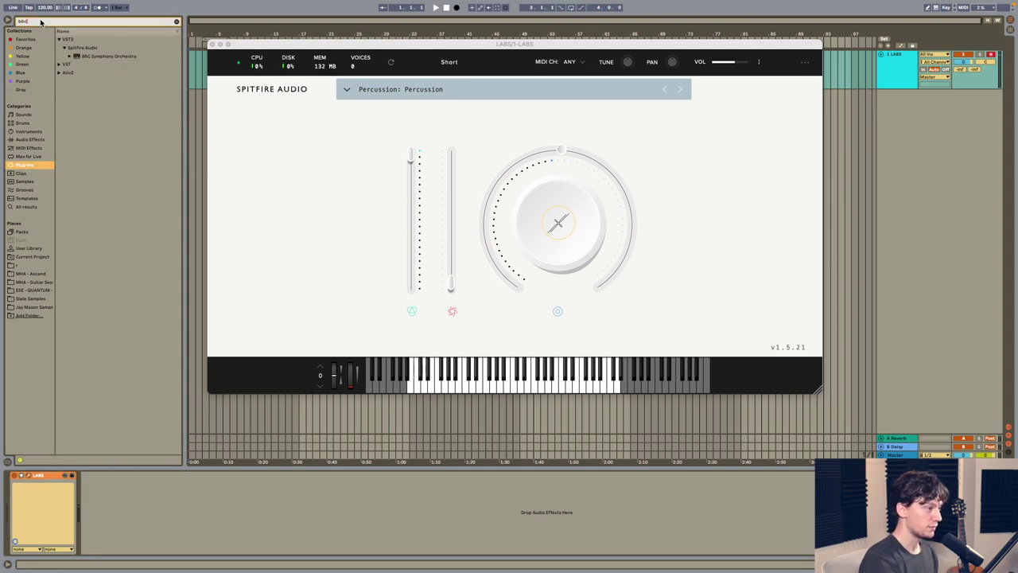
drag(97, 58, 201, 71)
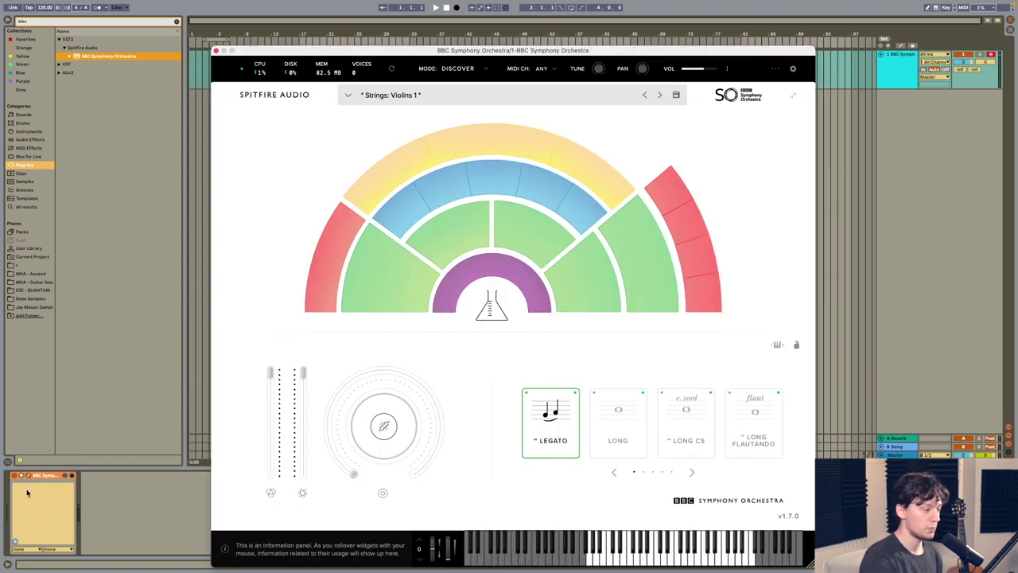
Search 'labs' again and drop LABS onto the track's devices
click(30, 23)
text(labs)
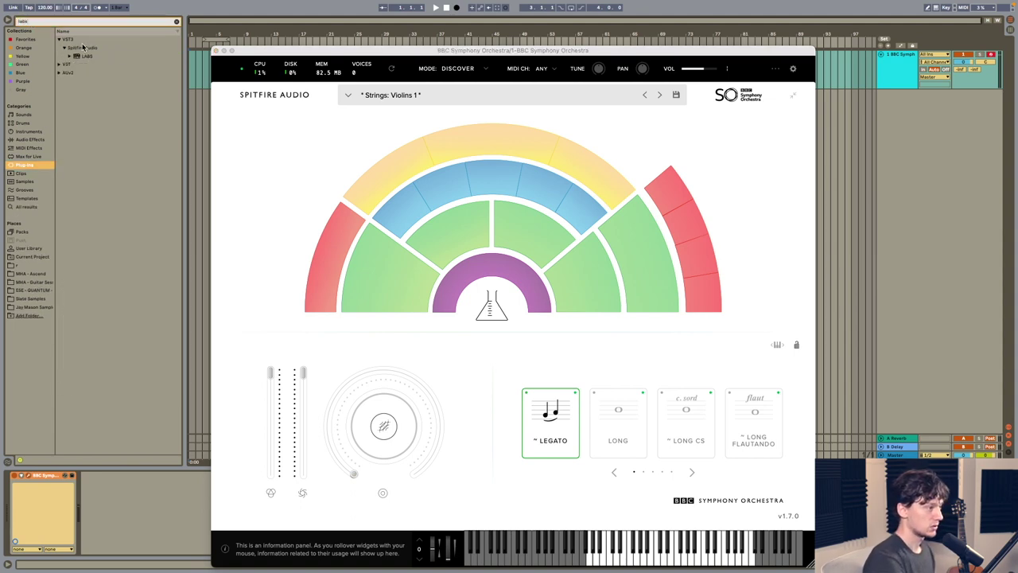
drag(84, 57, 50, 509)
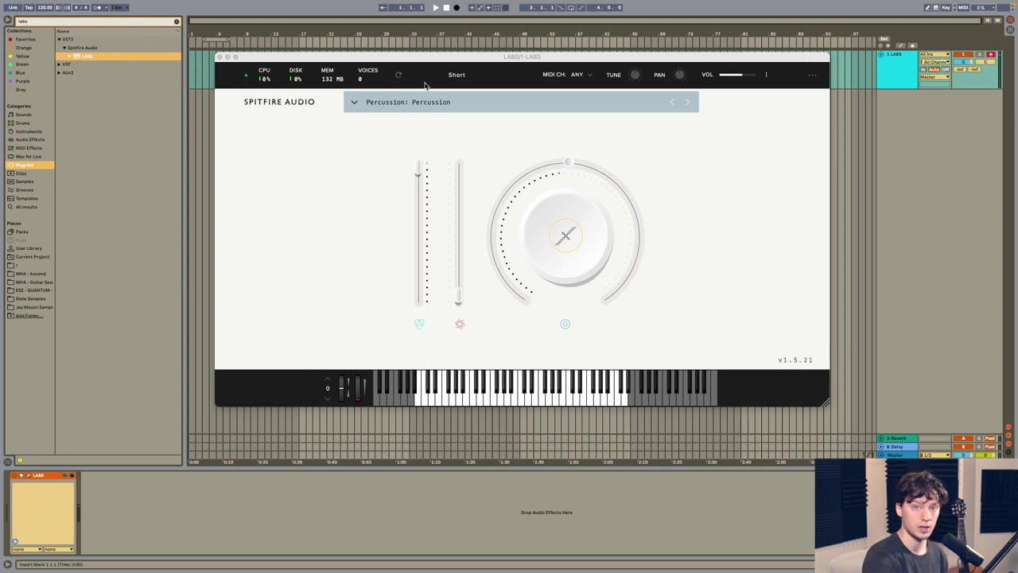
Toggle the LABS preset list open and closed a few times, finally leaving it open
click(450, 101)
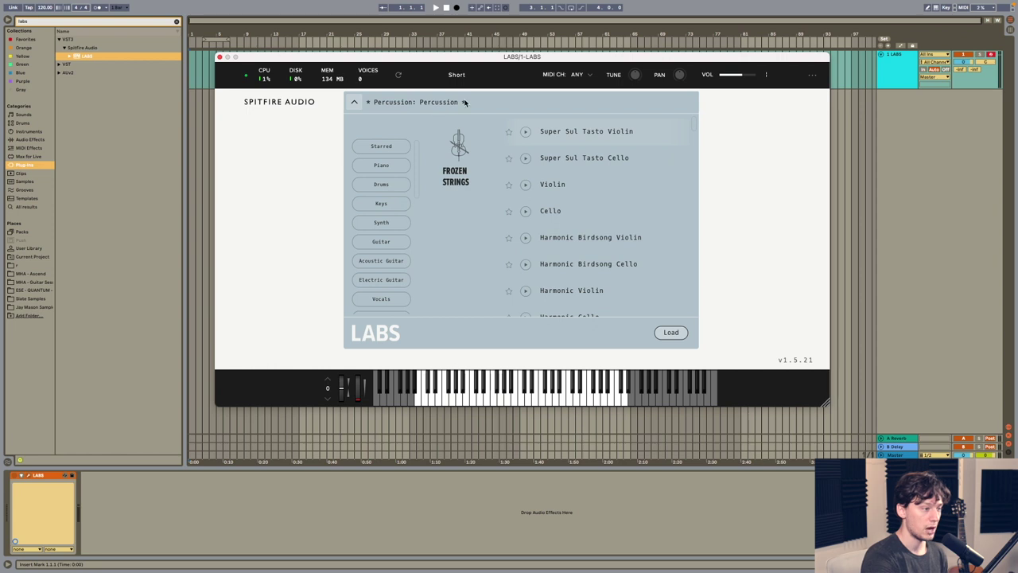
click(461, 103)
click(462, 102)
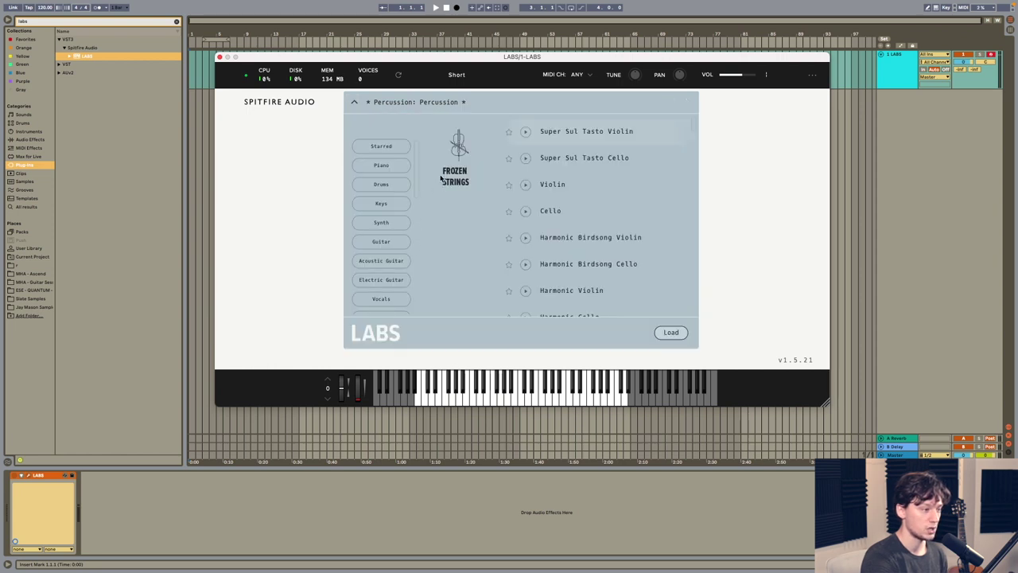
click(462, 101)
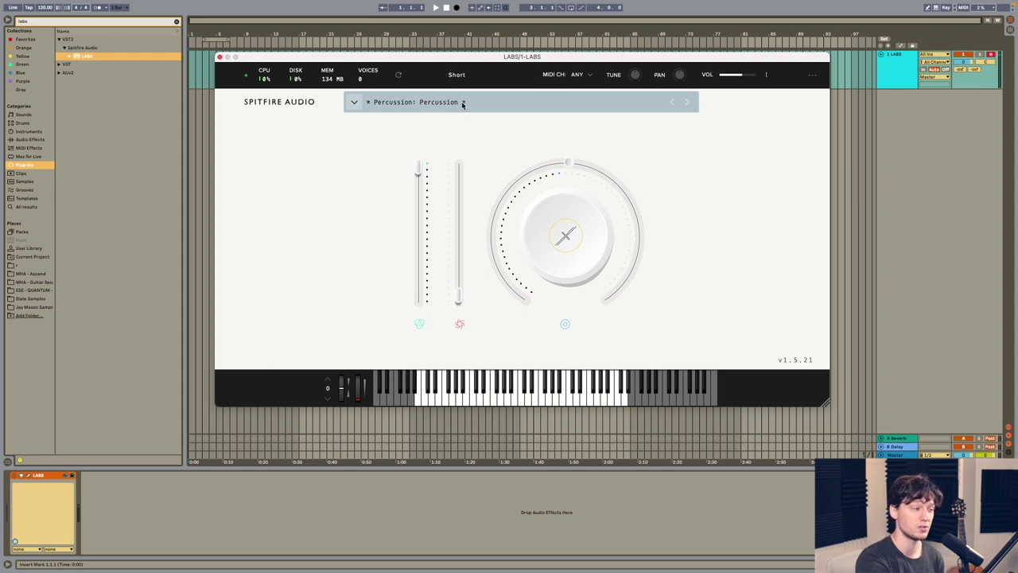
click(464, 102)
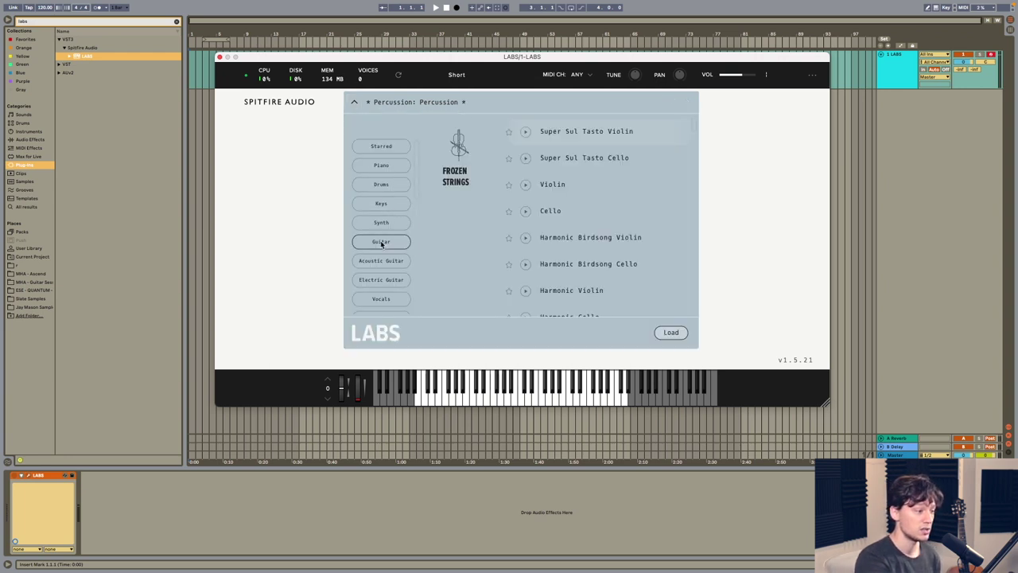
Filter the LABS preset browser to Piano and load the Soft Piano preset
click(381, 165)
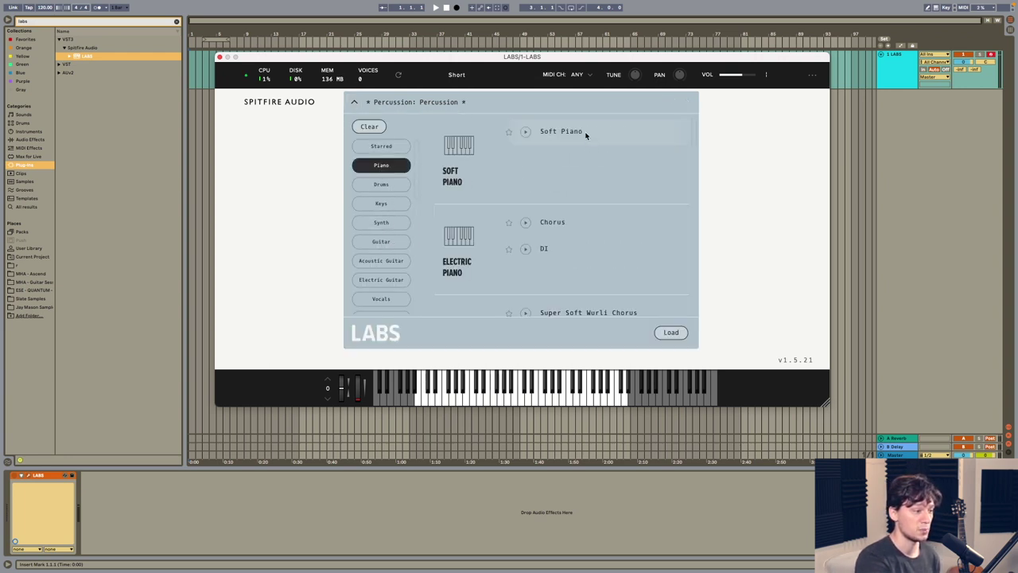
double_click(586, 135)
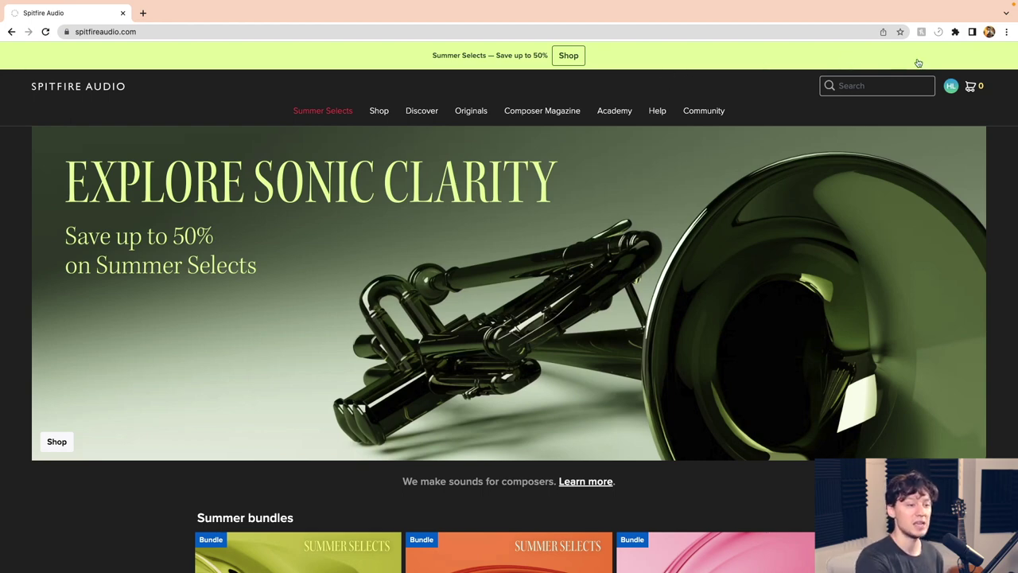
Search spitfireaudio.com for 'bbc', then replace the query with 'labs'
click(869, 85)
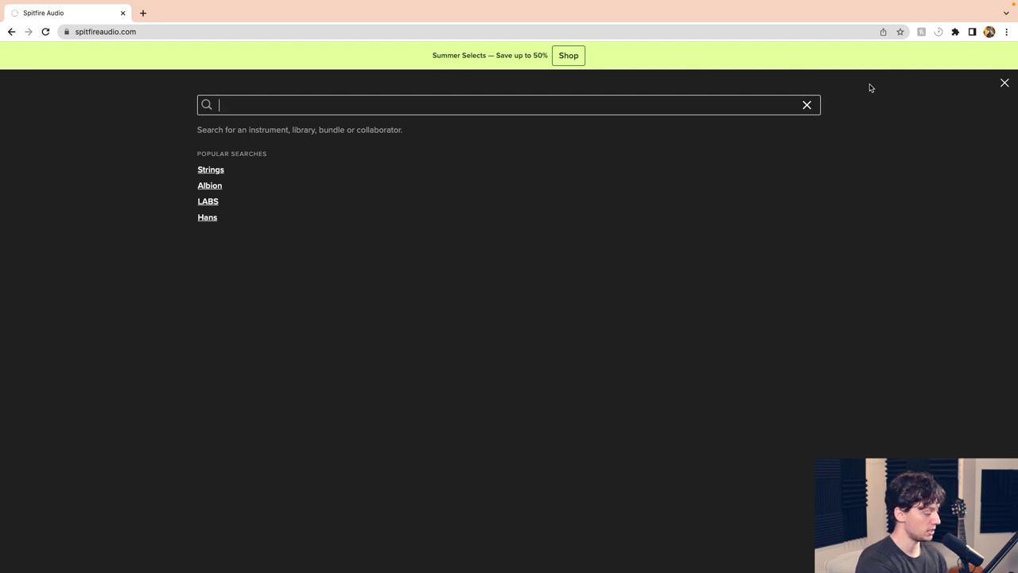
text(bbc)
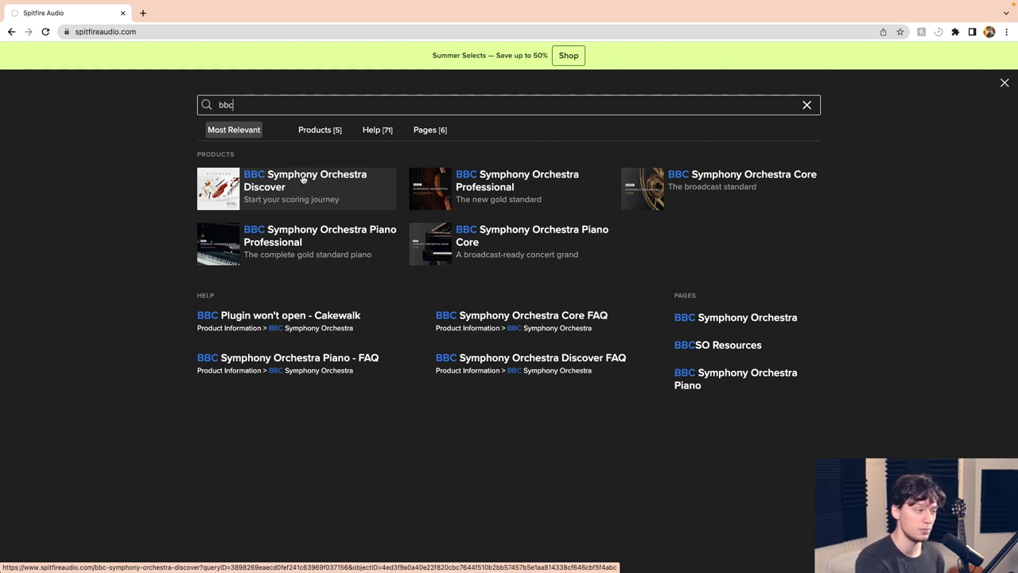
double_click(250, 104)
text(labs)
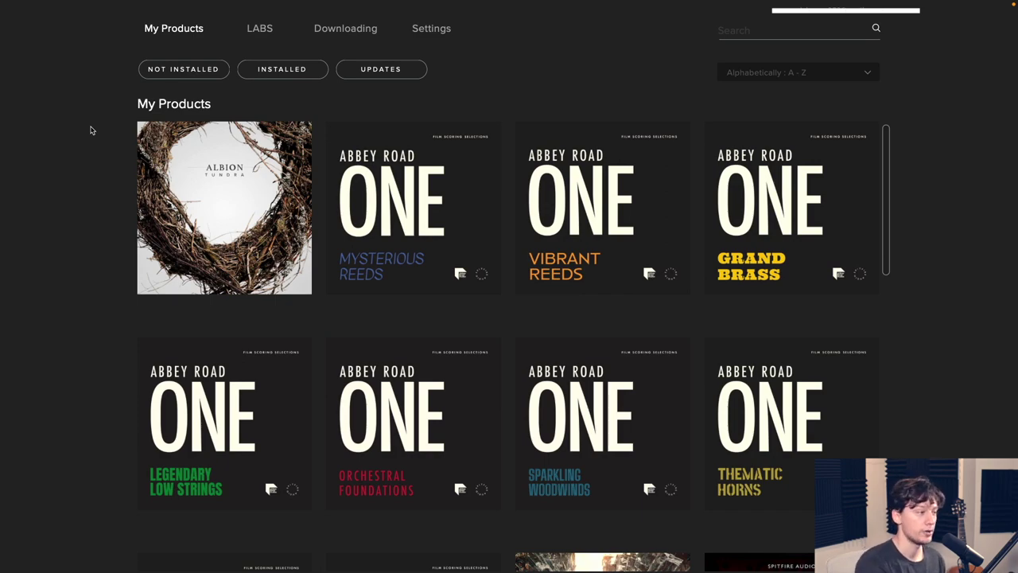
Look through the app's LABS, Downloading and My Products views, then open the Settings page
scroll(251, 149, down, 15)
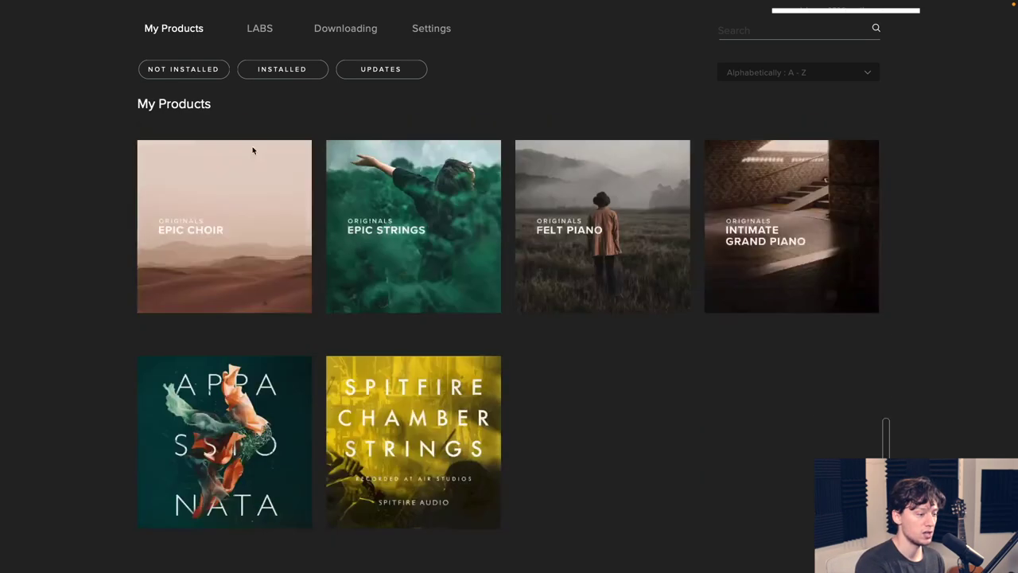
scroll(253, 150, up, 12)
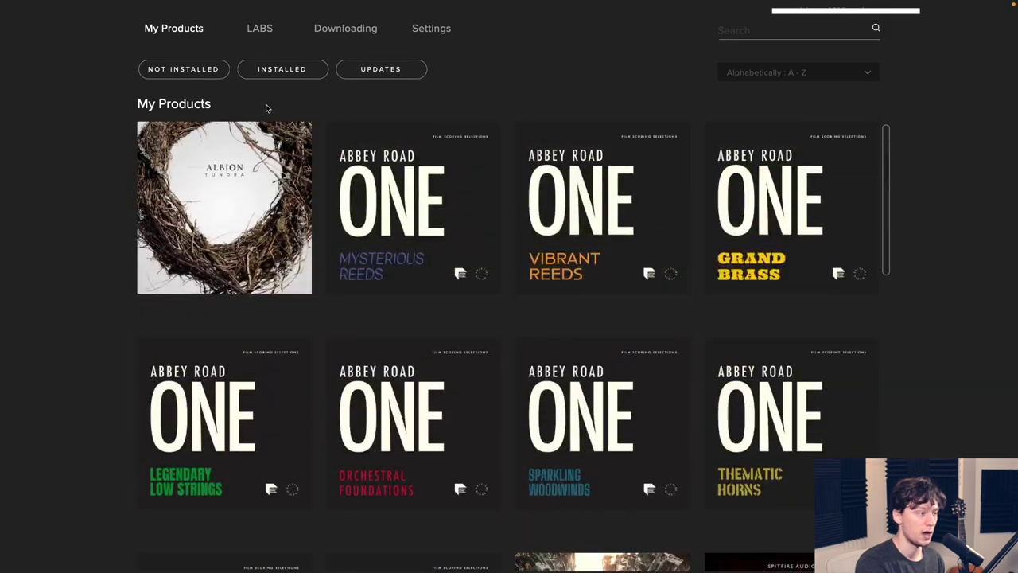
click(265, 30)
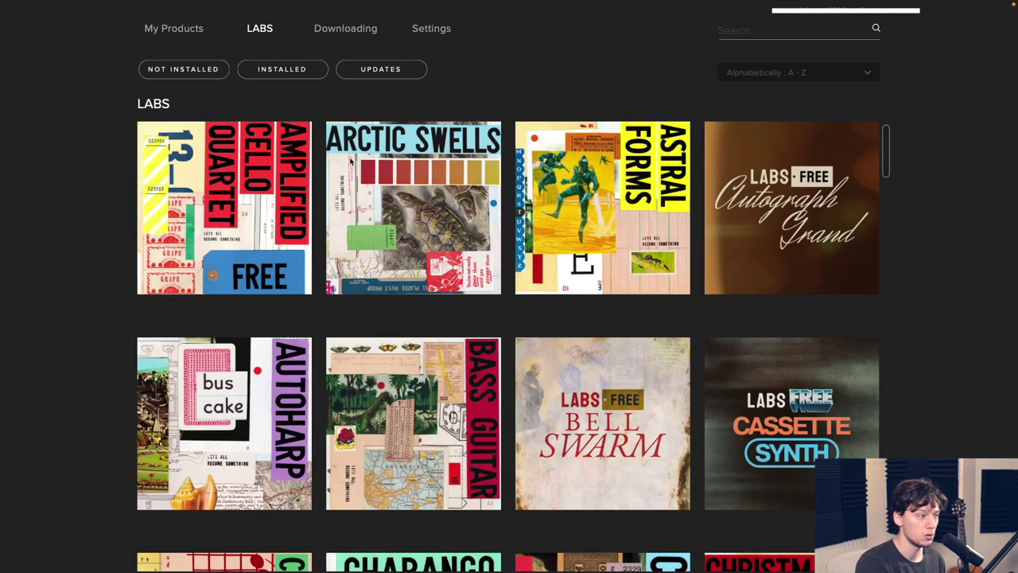
click(359, 32)
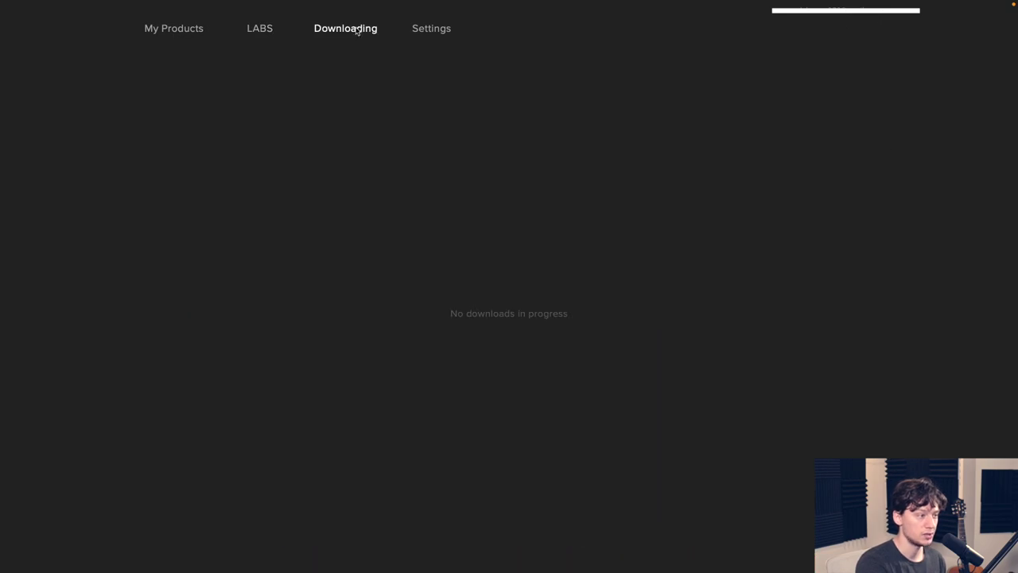
click(447, 30)
click(167, 33)
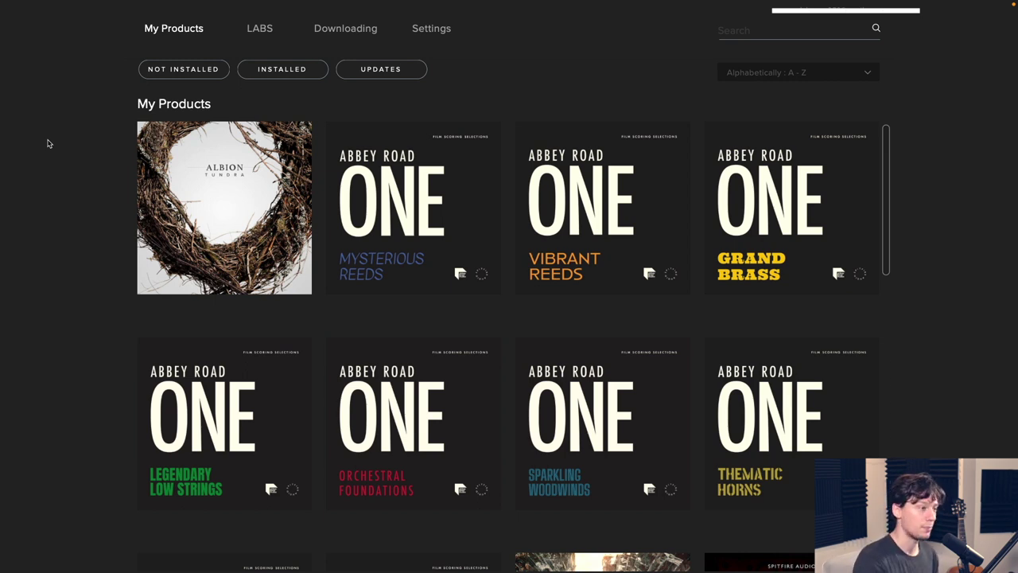
click(423, 32)
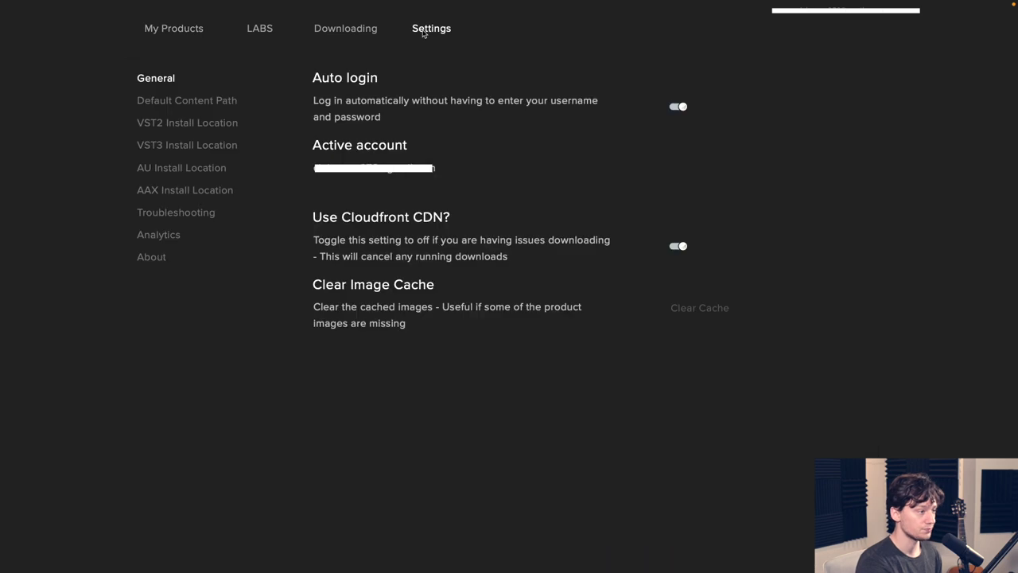
Set the Default Content Path to the T7 drive (/Volumes/T7)
click(215, 104)
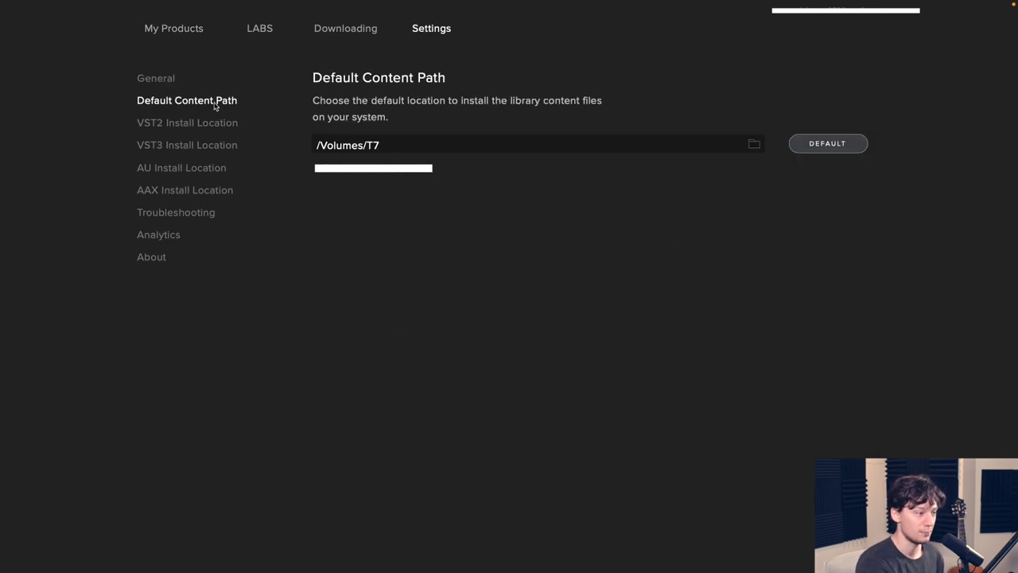
click(754, 145)
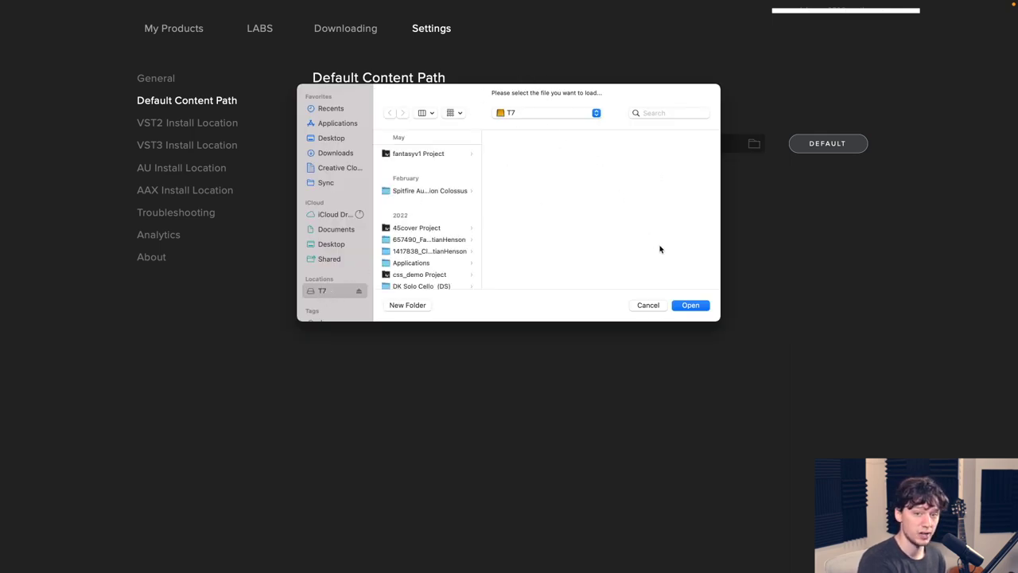
click(692, 305)
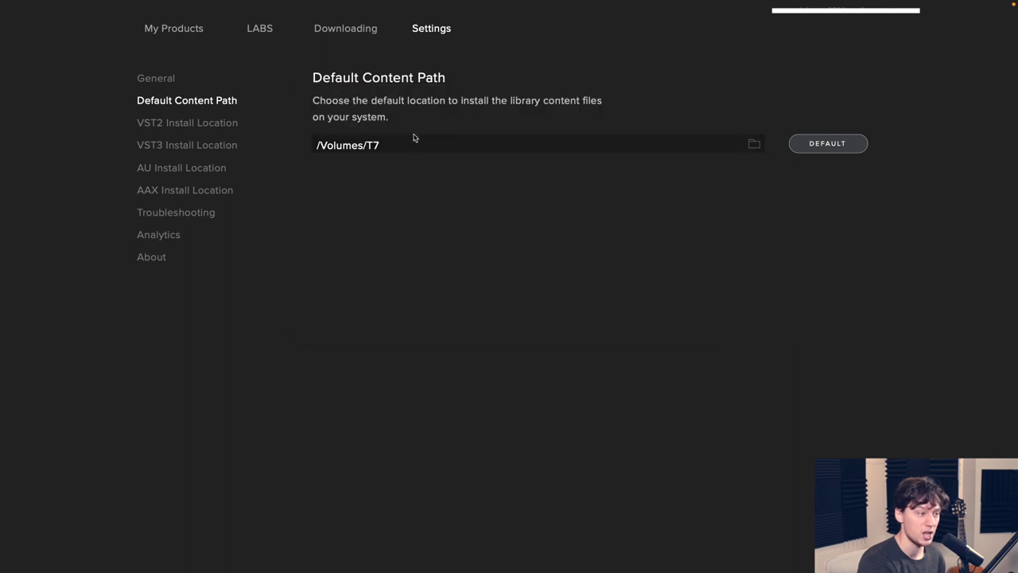
Reopen the folder chooser, cancel it unchanged, and return to My Products
click(389, 152)
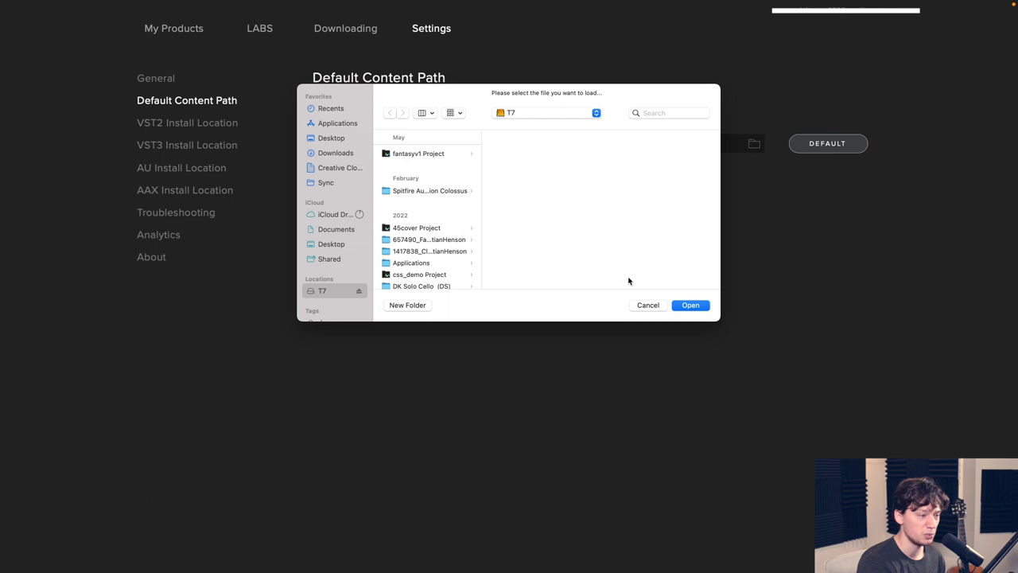
click(650, 309)
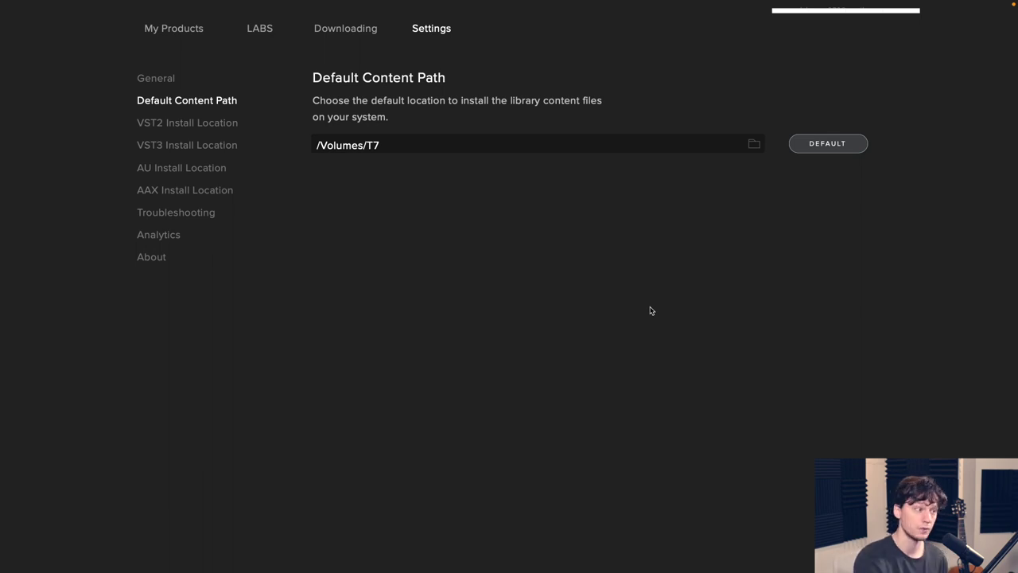
click(183, 31)
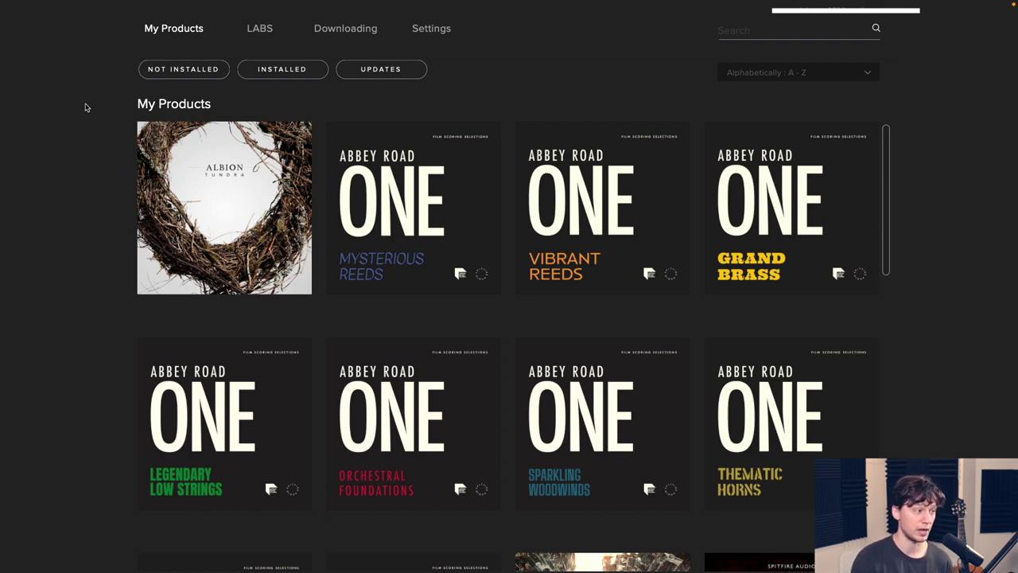
Confirm no LABS products are listed as NOT INSTALLED and the Downloading view is empty
click(269, 26)
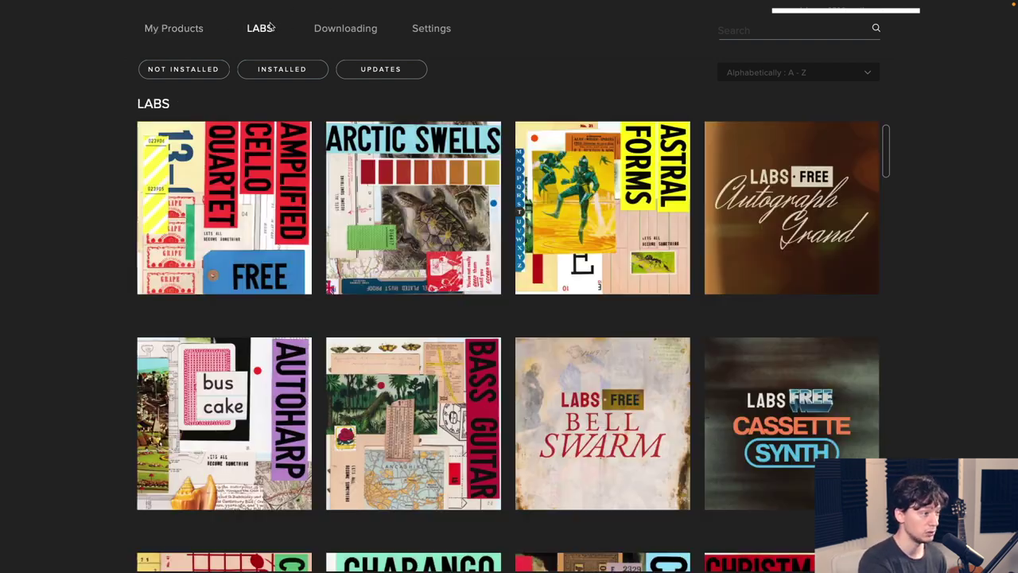
click(189, 75)
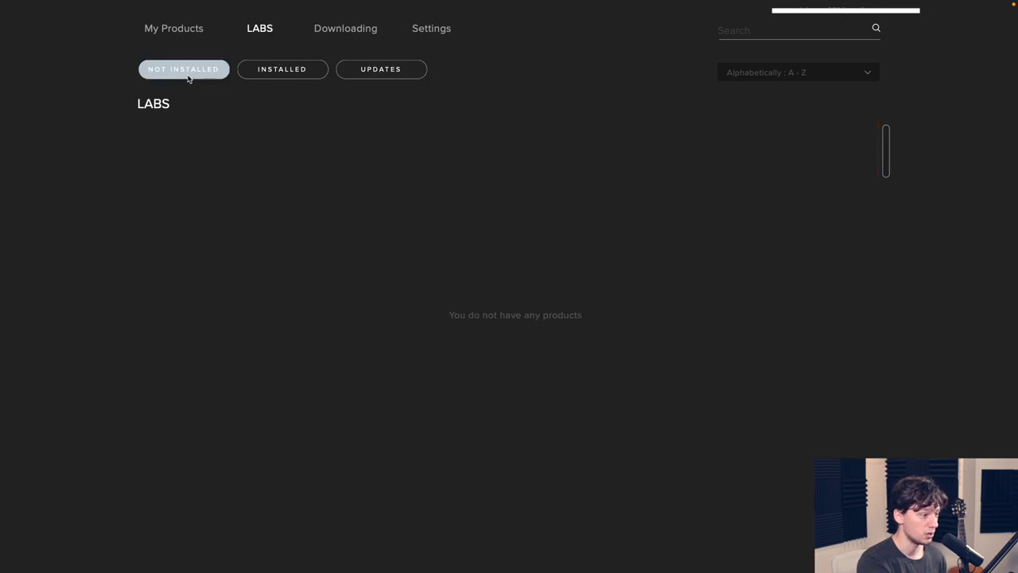
click(191, 28)
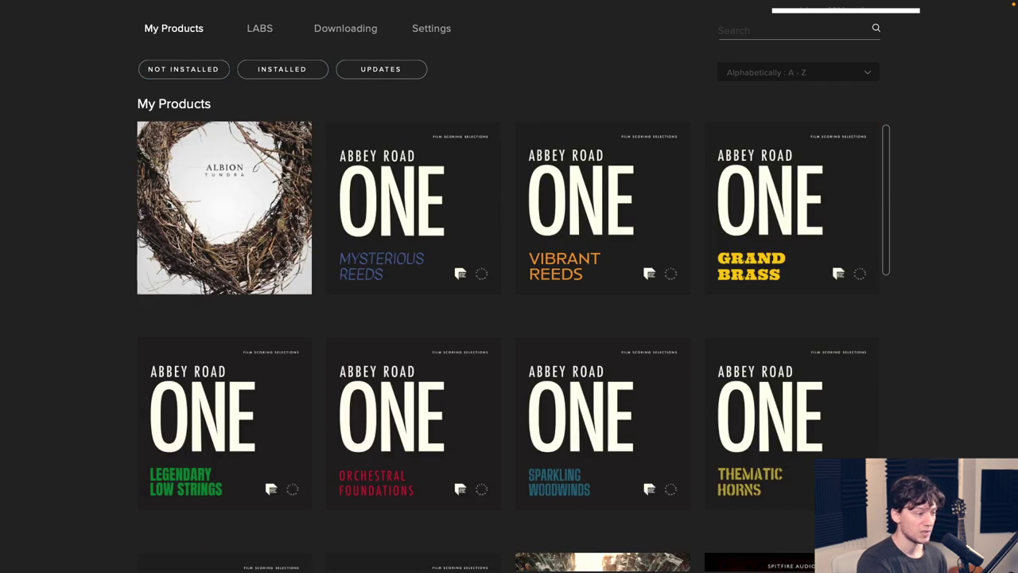
scroll(784, 219, down, 5)
scroll(779, 221, up, 5)
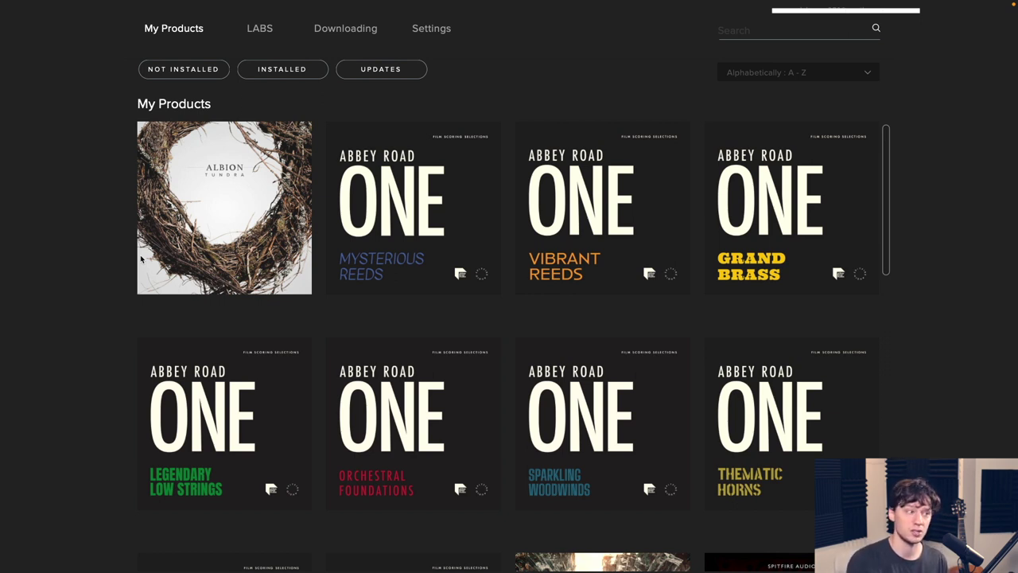
click(369, 32)
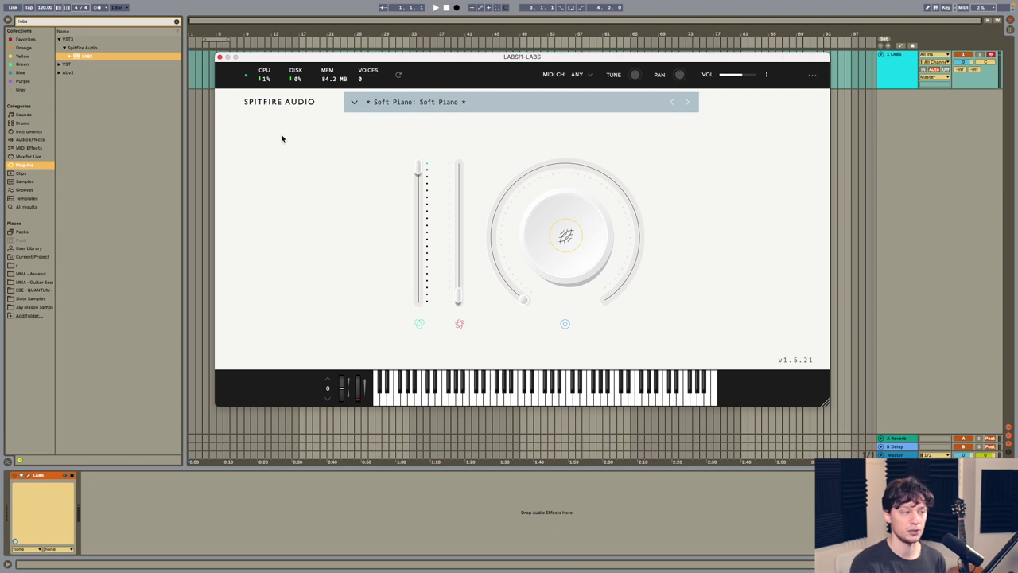
Close the LABS window and rescan plug-ins from the Preferences Plug-Ins tab
click(219, 56)
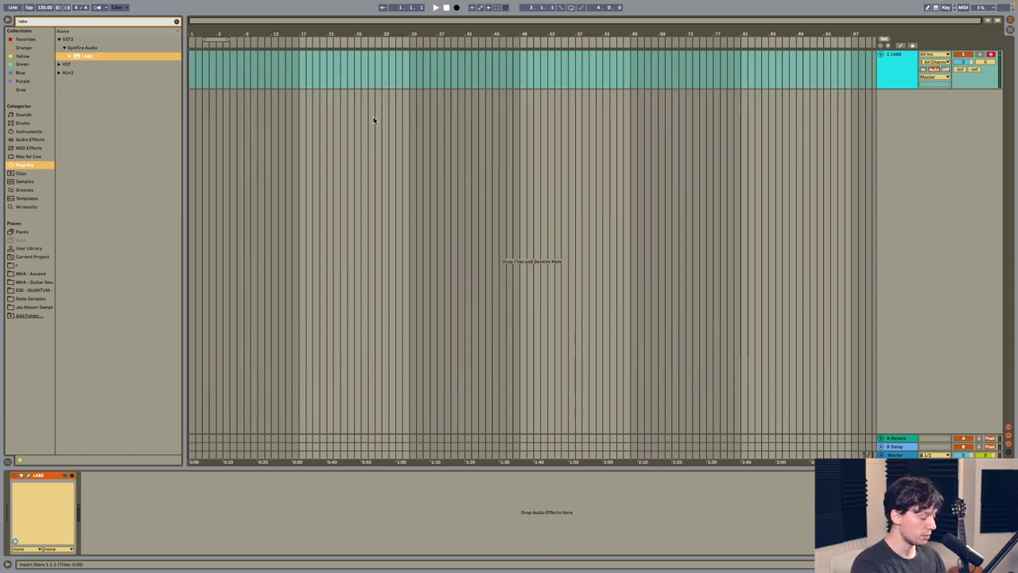
key(super+comma)
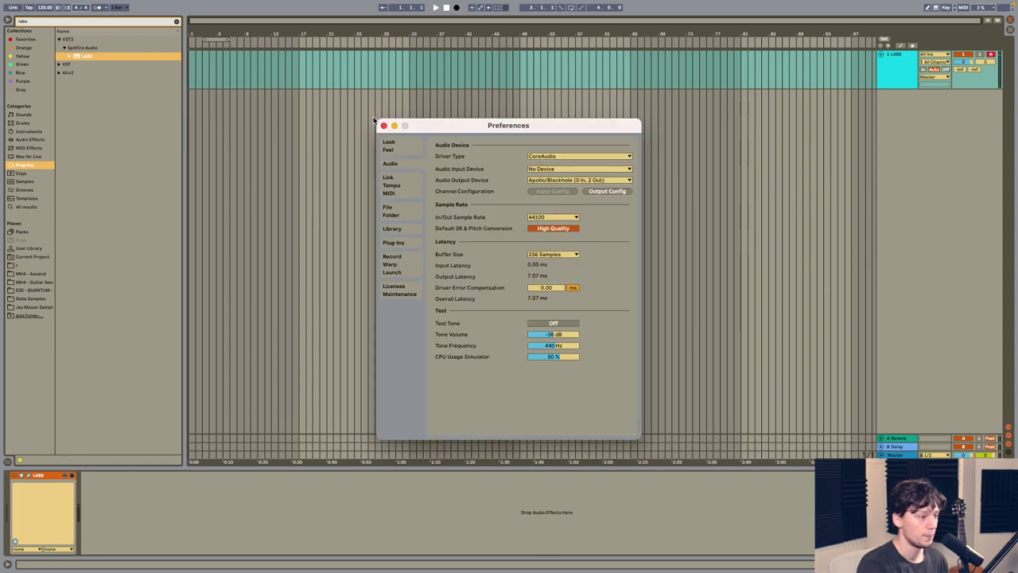
click(406, 244)
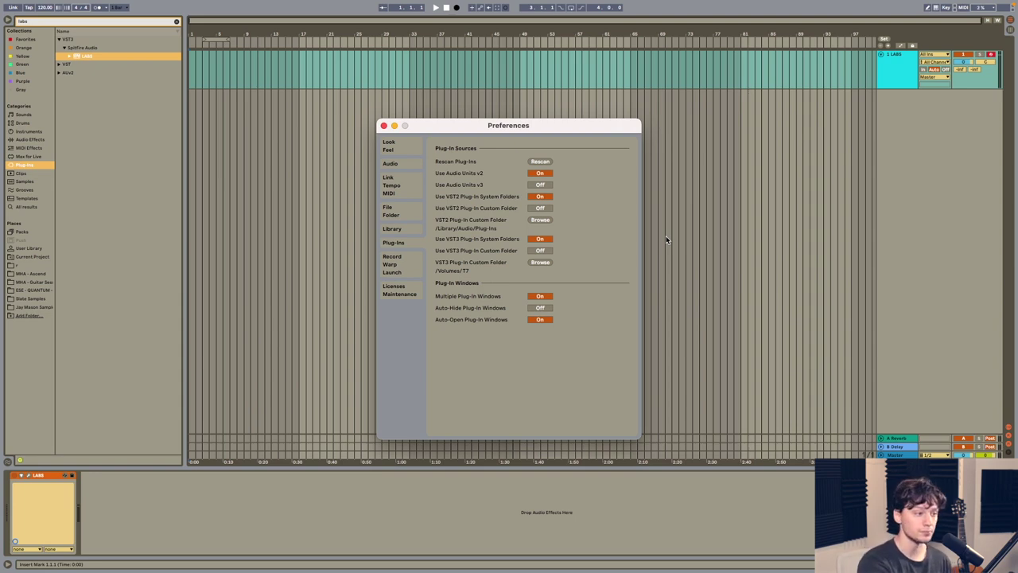
click(538, 164)
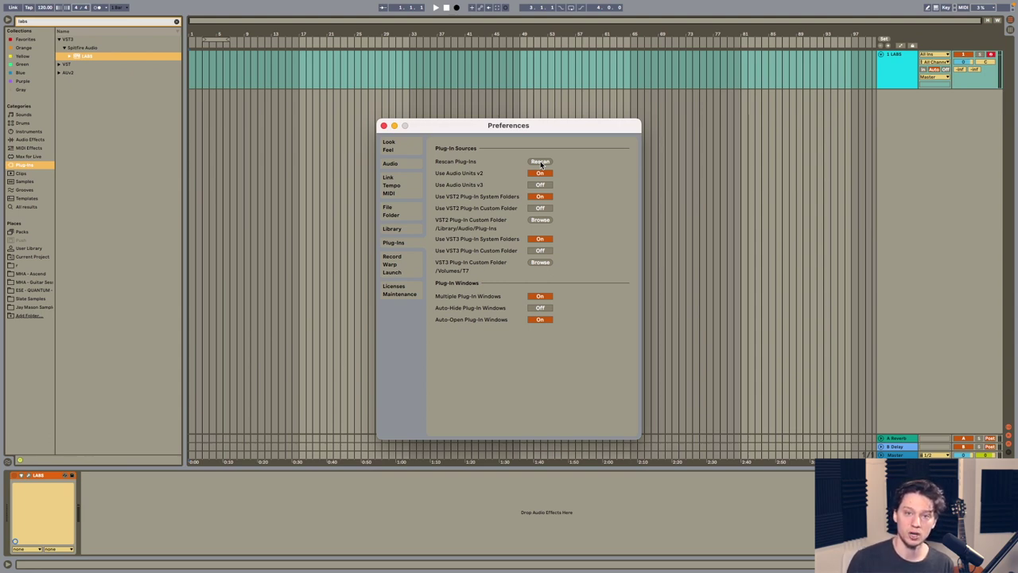
click(541, 164)
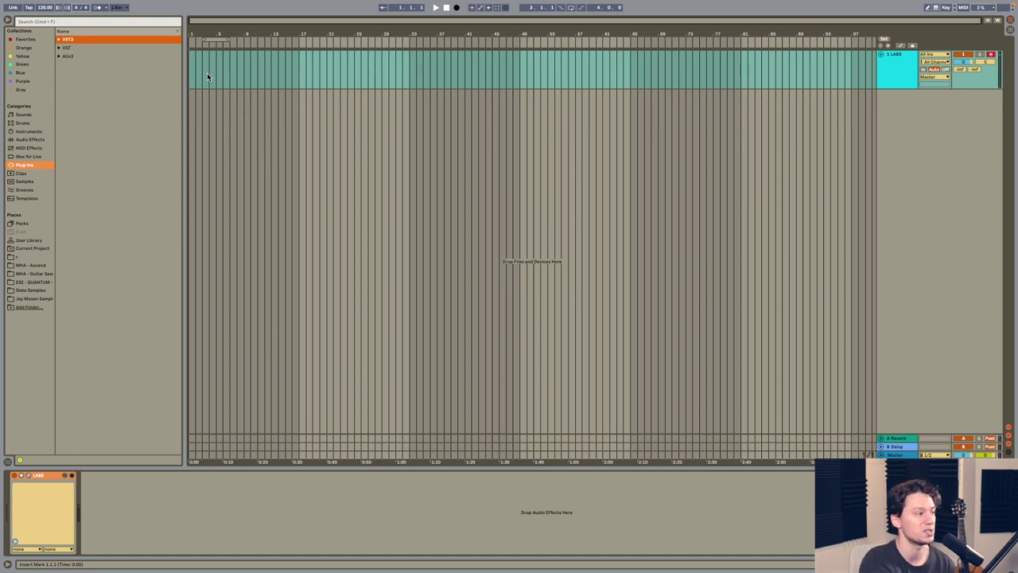
Search the plug-in browser for BBC Symphony Orchestra under VST3 and AUv2 Spitfire Audio
click(65, 48)
click(70, 57)
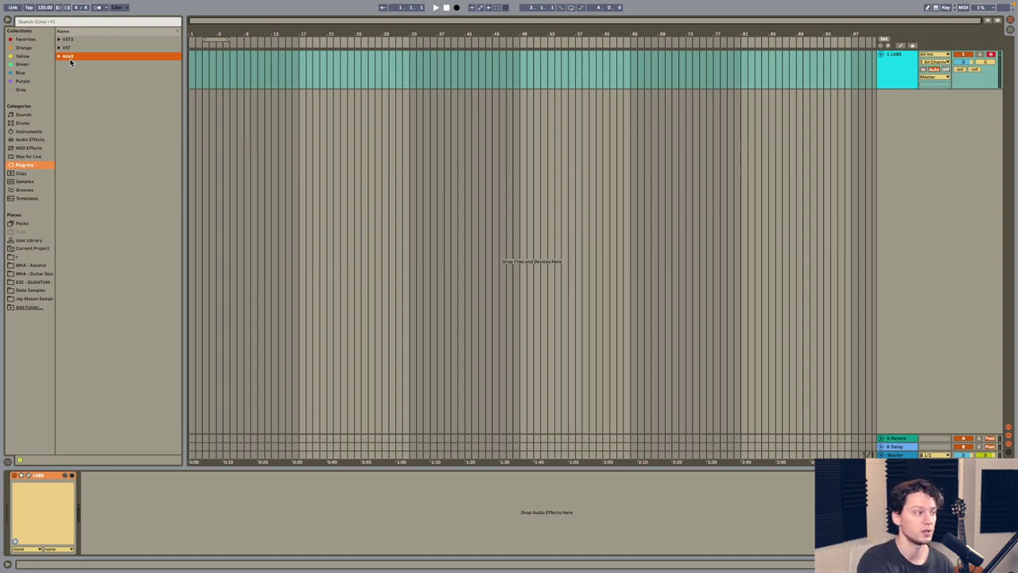
click(50, 22)
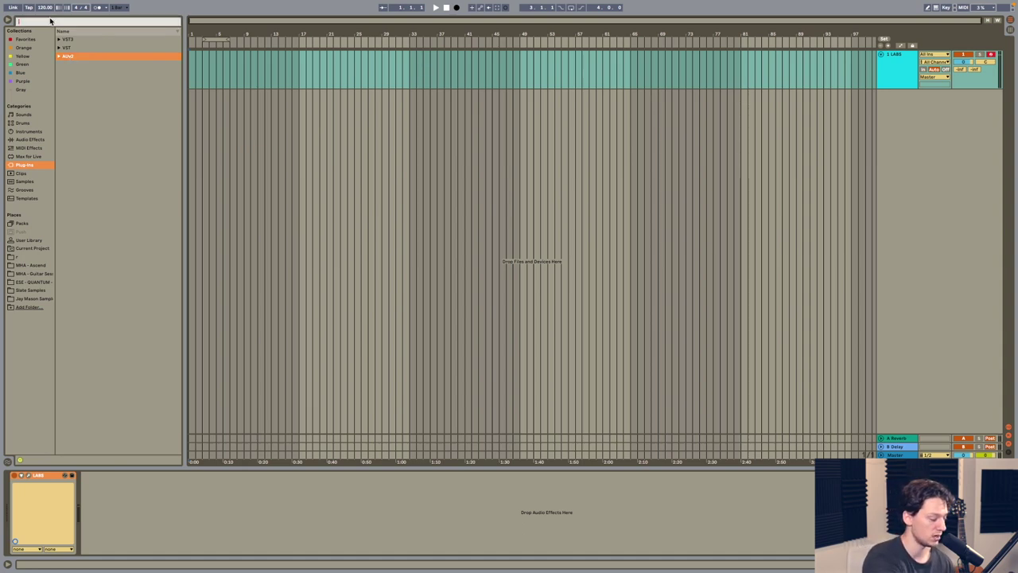
text(bbd)
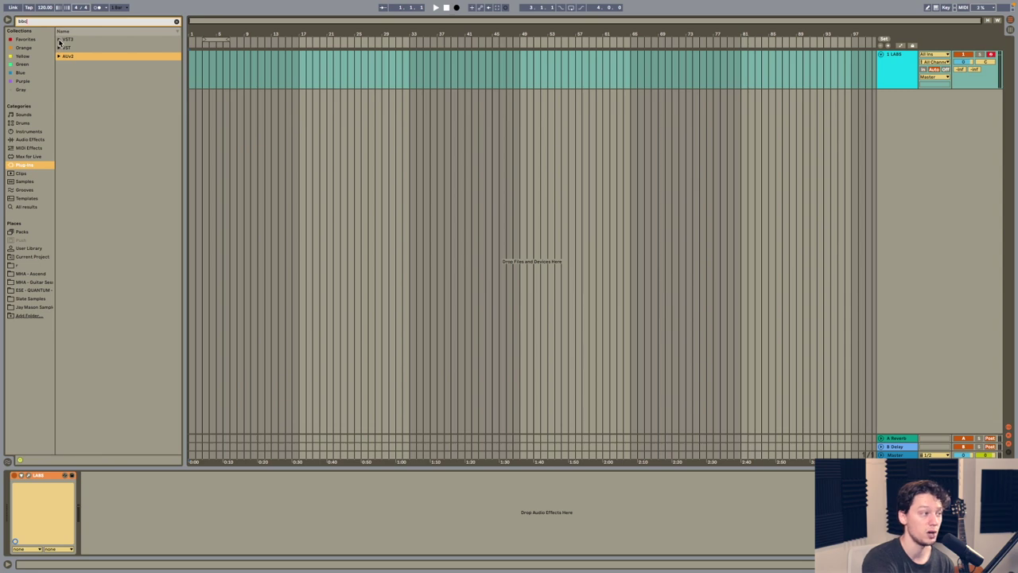
click(59, 41)
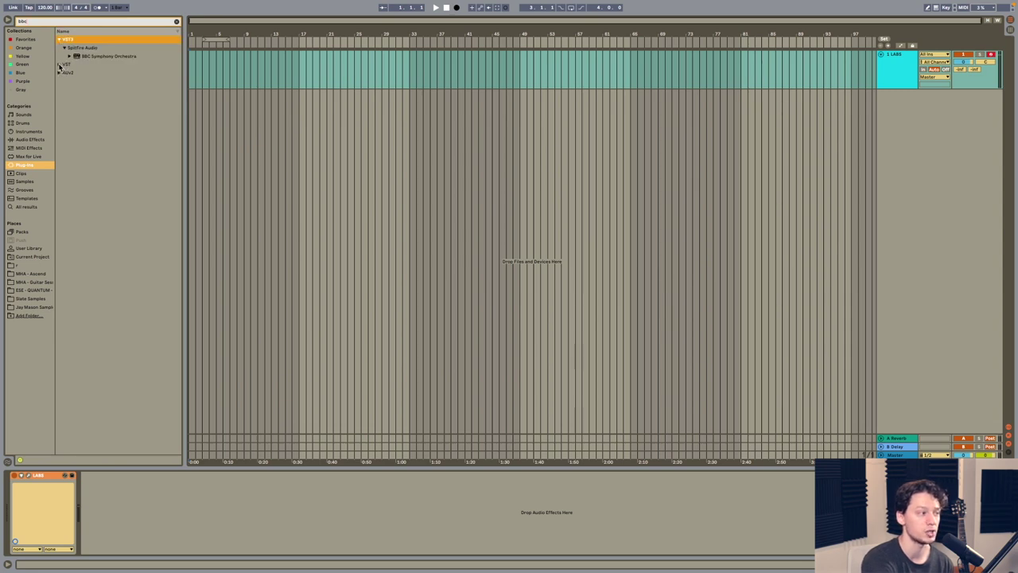
key(Down)
key(Down)
key(Down)
key(Down)
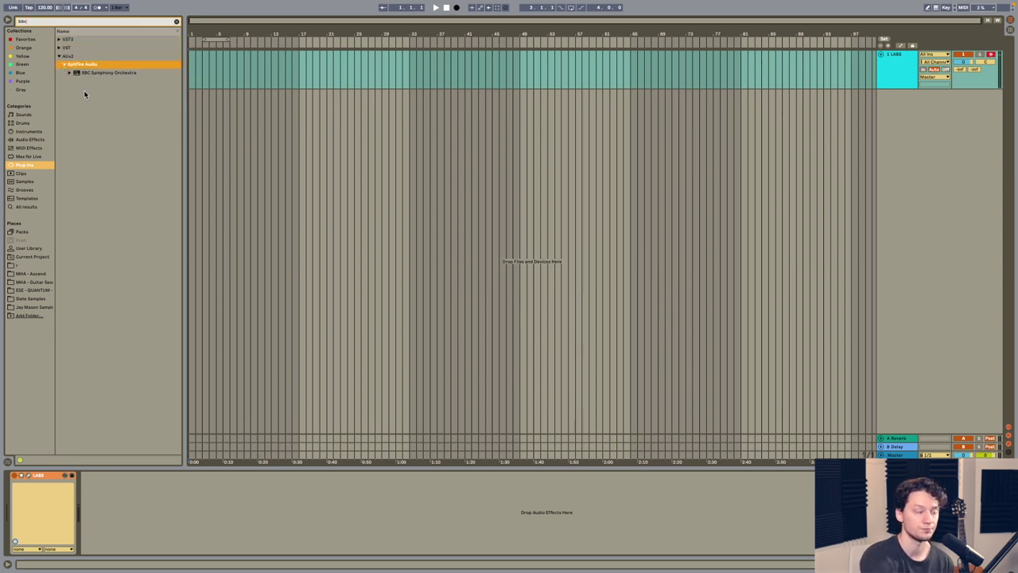